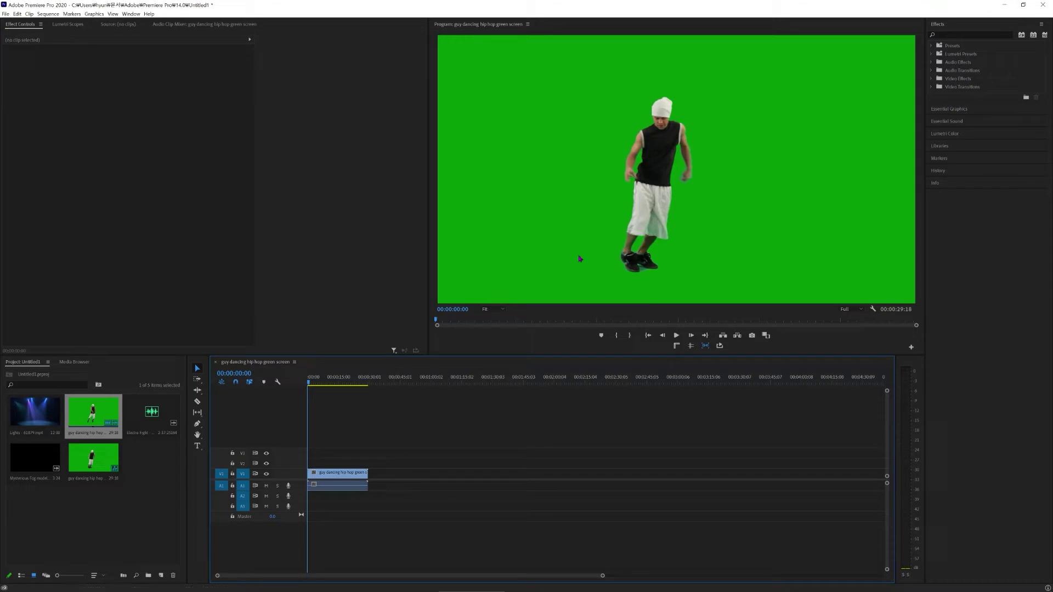
Delete the dancer clip's audio from track A1
click(359, 489)
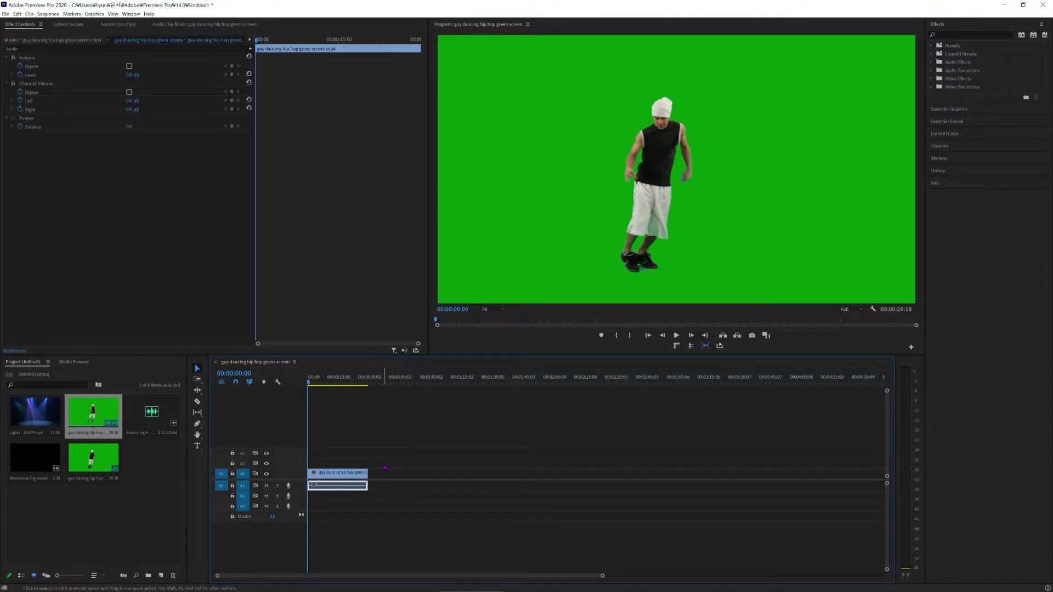
key(Delete)
Apply the Ultra Key effect to the dancer clip and sample the green background as its key color
click(362, 472)
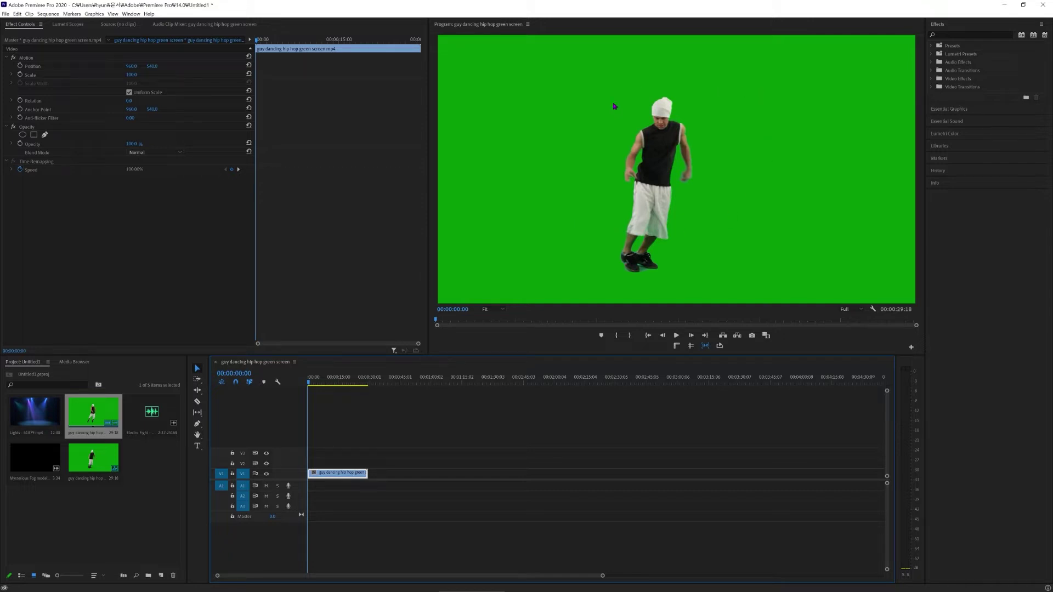
click(953, 36)
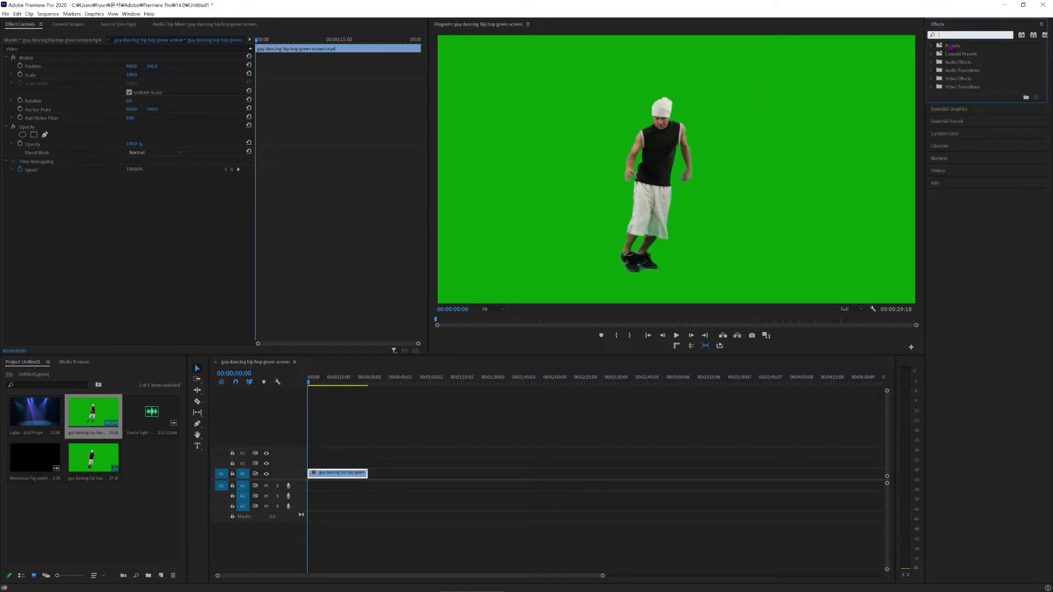
text(ultra)
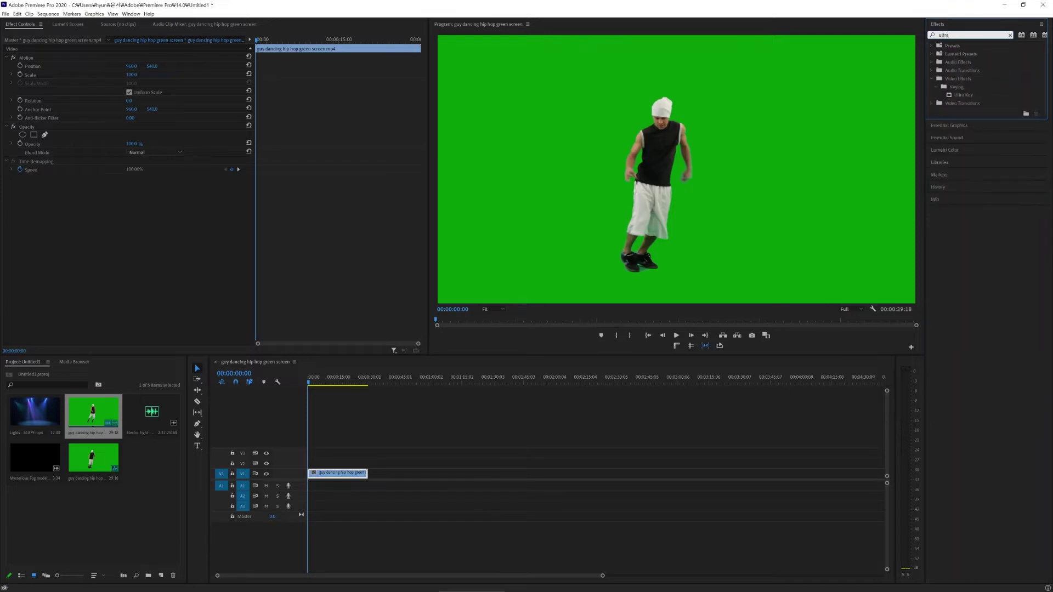
drag(954, 96, 354, 477)
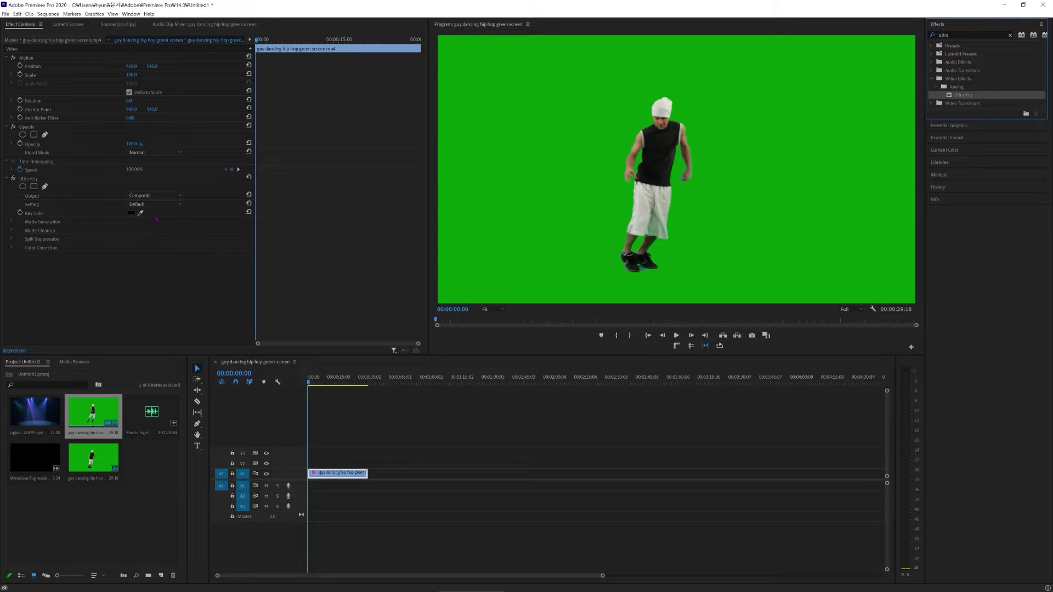
click(141, 213)
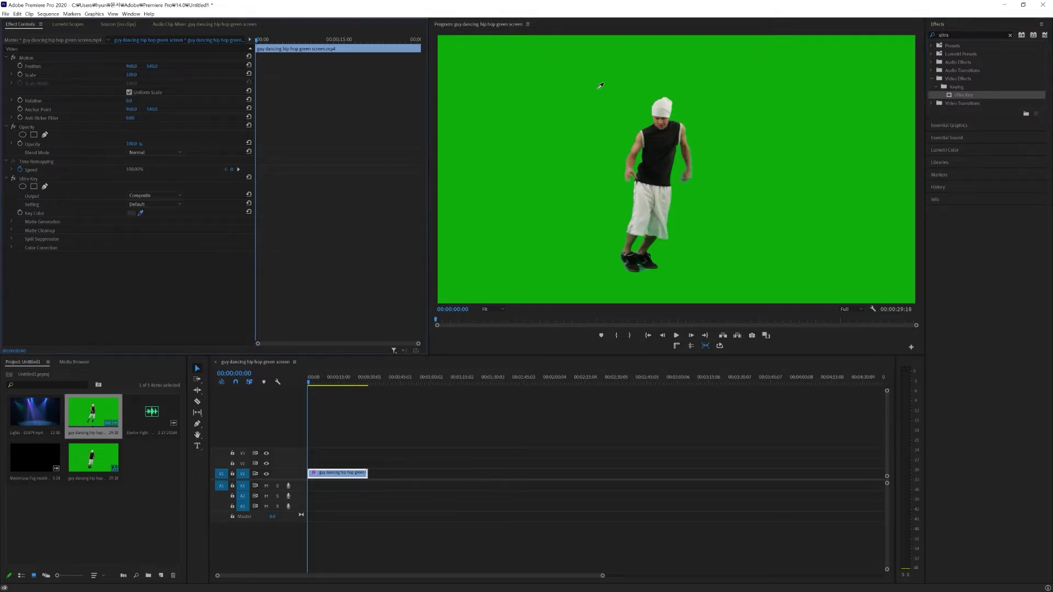
click(504, 171)
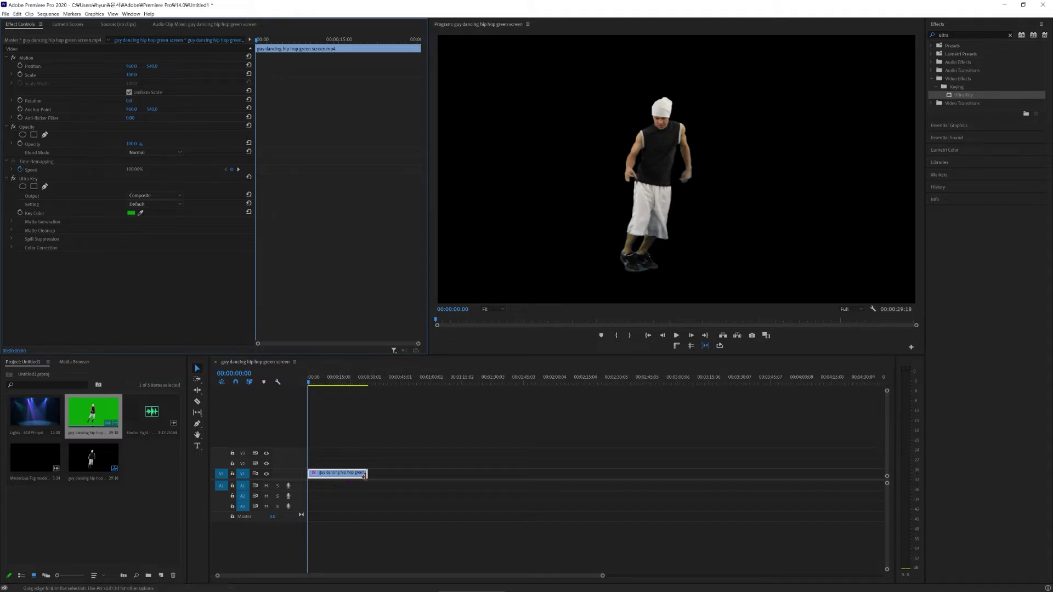
Move the keyed dancer clip up to track V2 and place a duplicate of it directly below on V1
drag(341, 478, 342, 474)
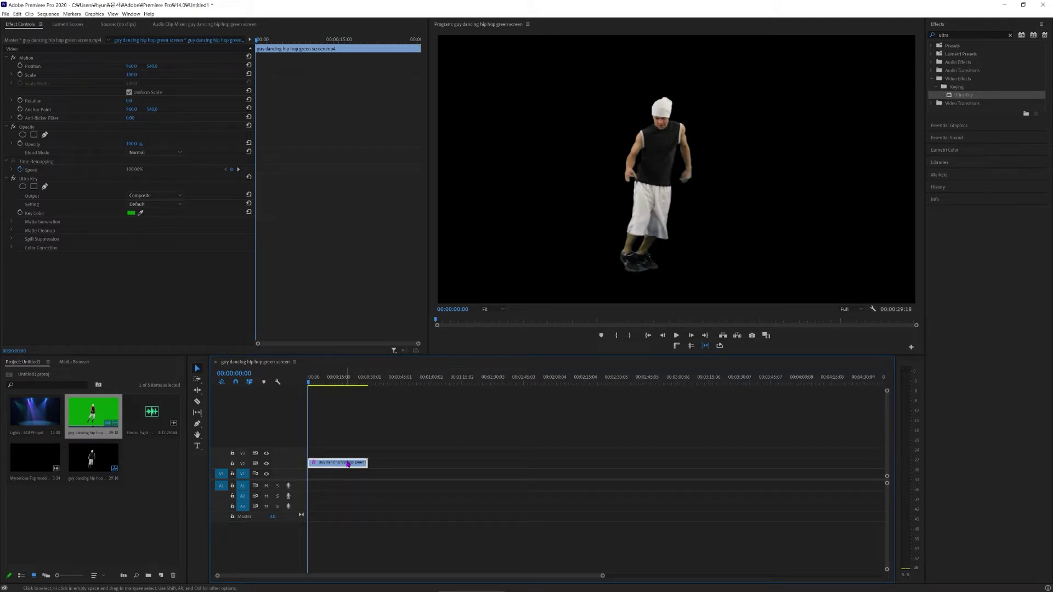
drag(348, 464, 349, 475)
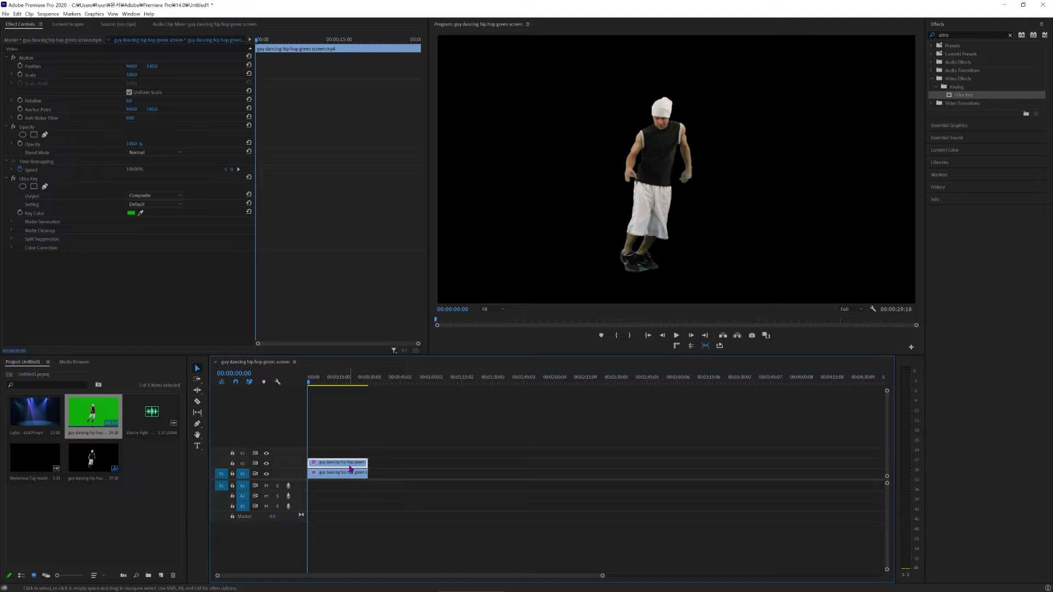
Apply Find Edges to the V1 dancer clip, hide track V2, and turn on the effect's Invert option
click(350, 475)
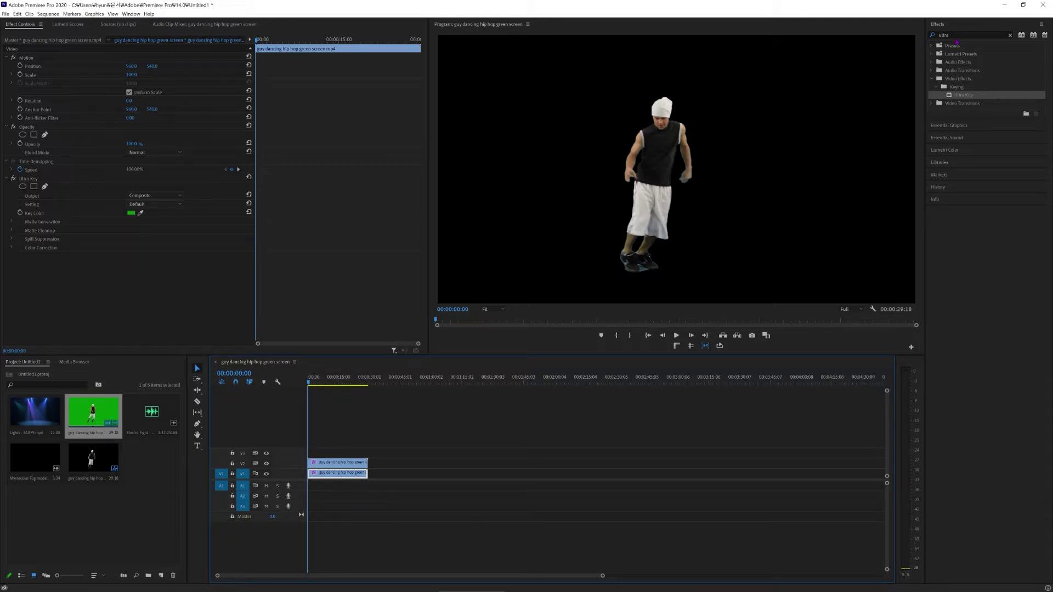
click(955, 35)
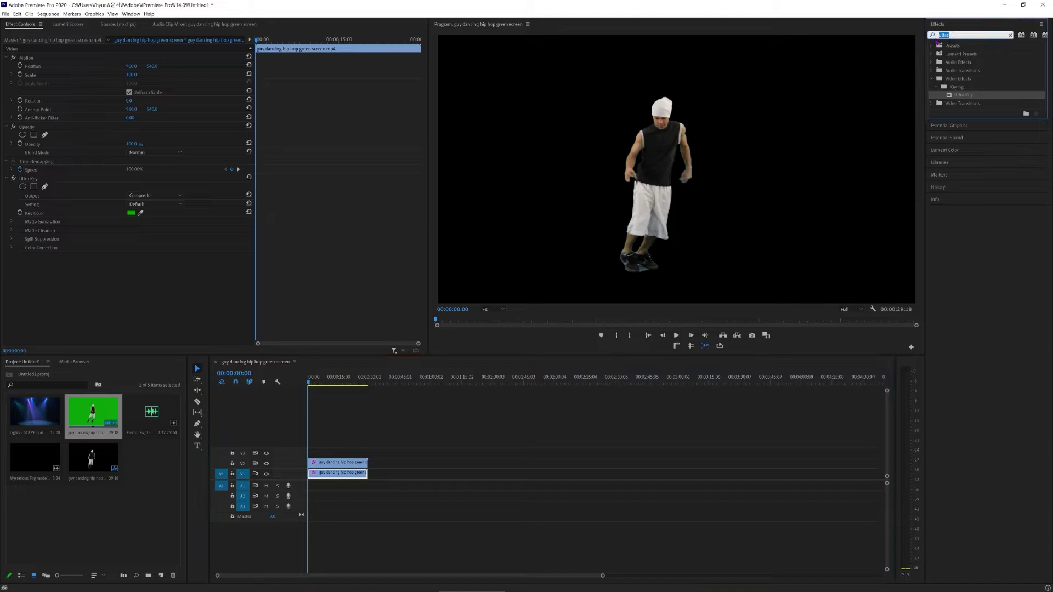
text(find)
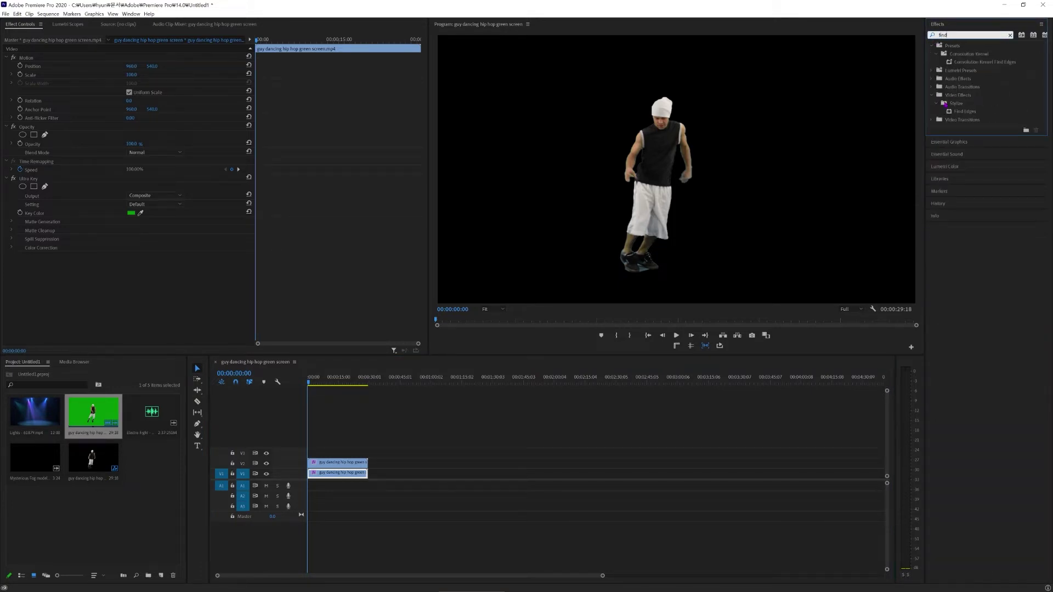
drag(950, 113, 362, 475)
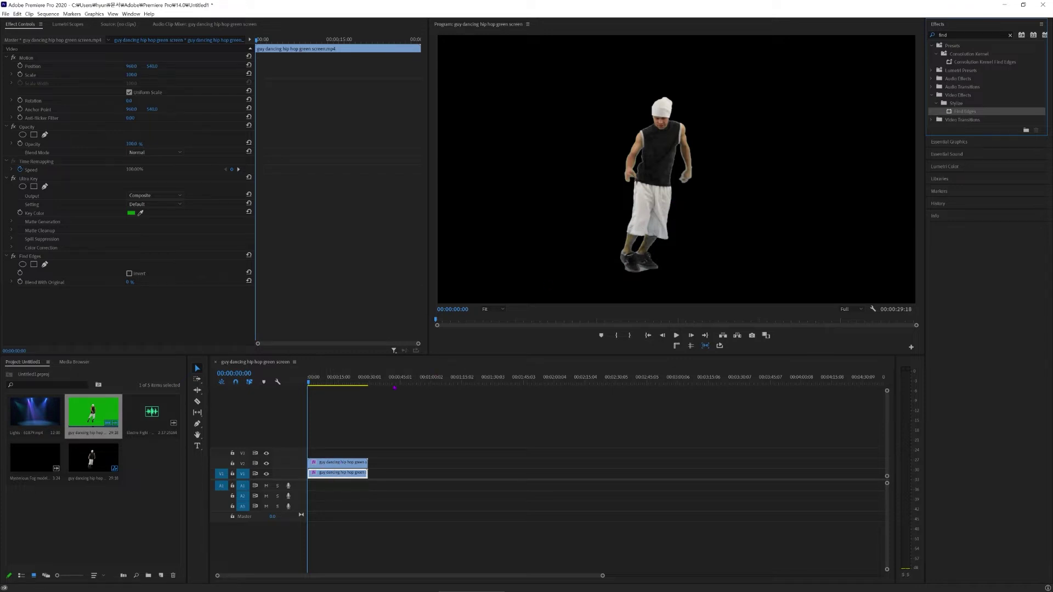
click(267, 464)
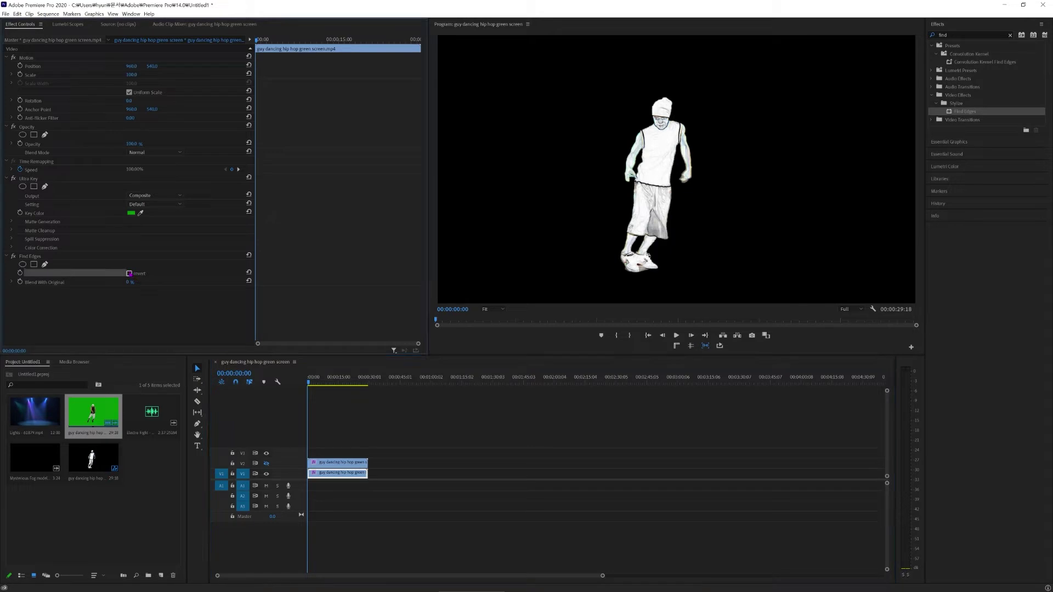
click(129, 273)
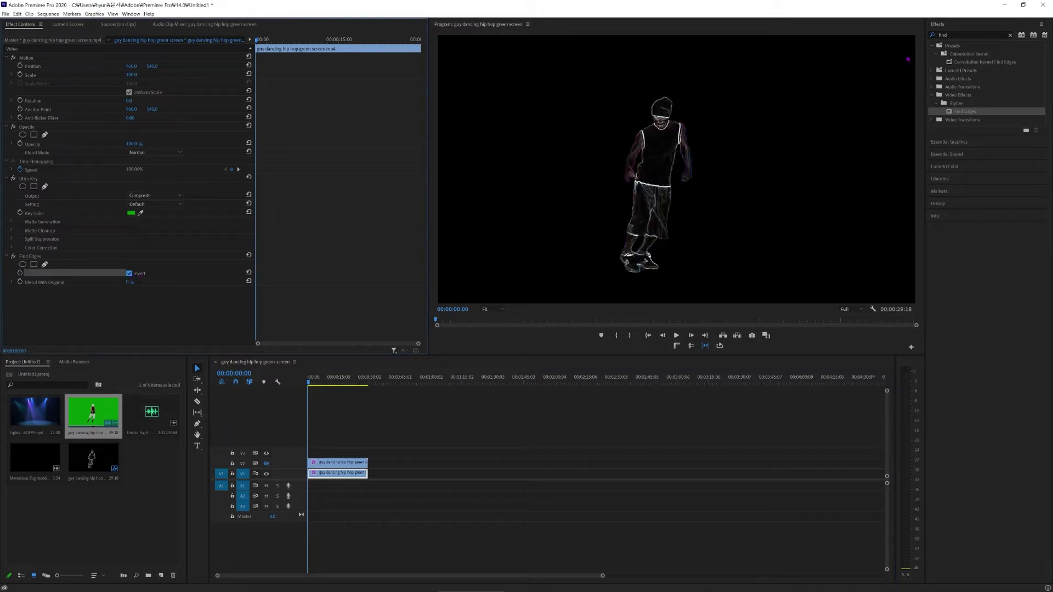
Add Alpha Glow to the V1 dancer clip with Fade Out turned off and Glow set to 10
double_click(965, 33)
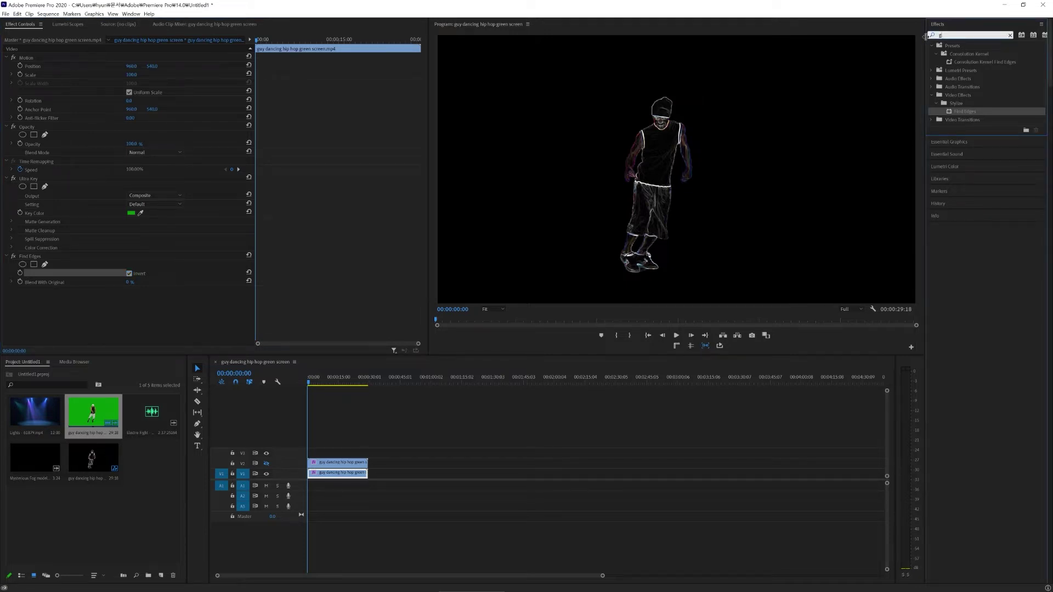
text(glow)
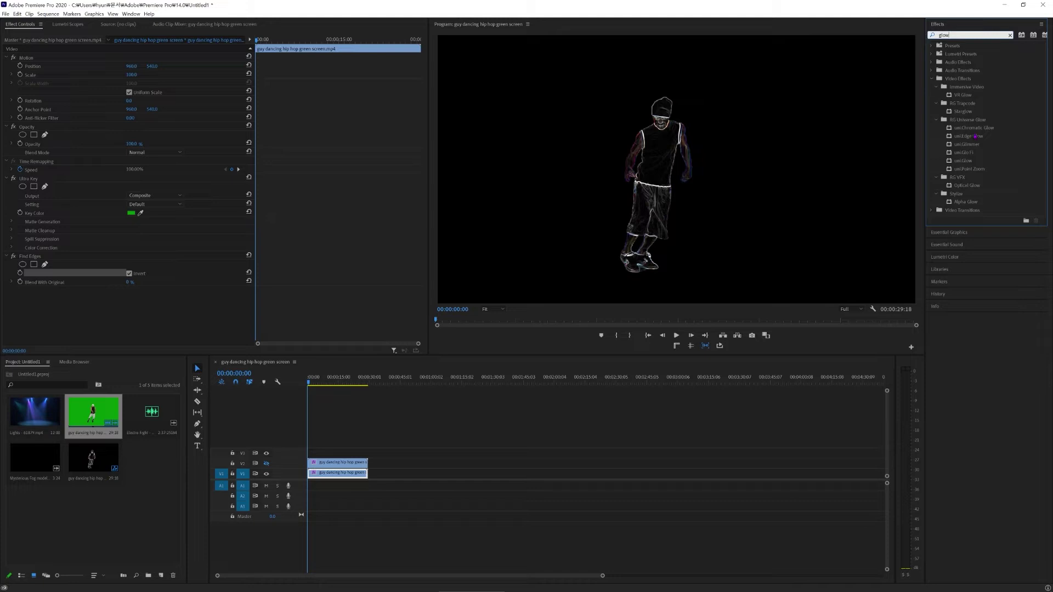
drag(964, 203, 360, 474)
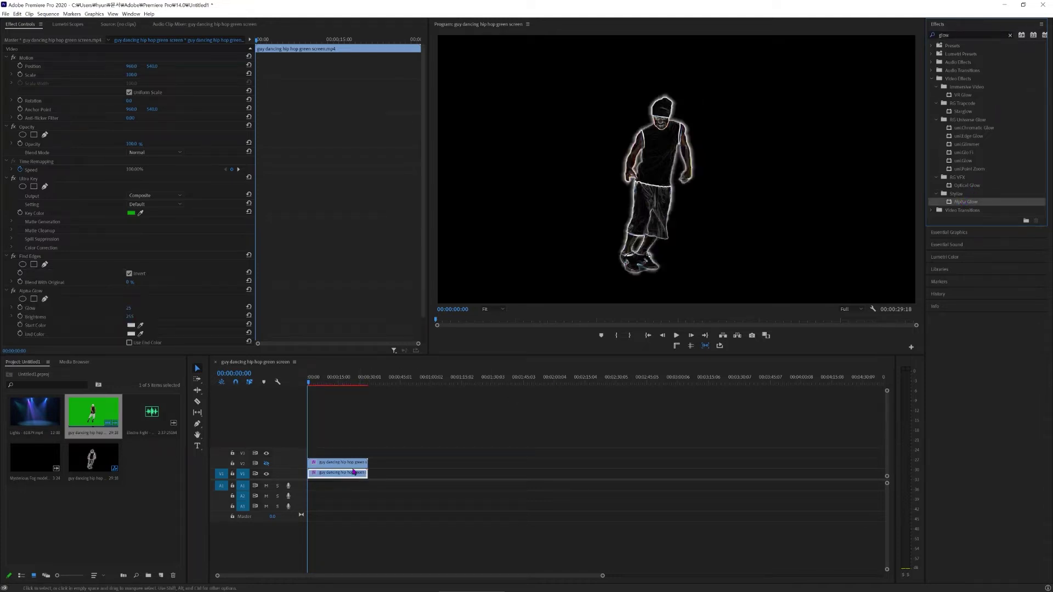
scroll(234, 243, down, 1)
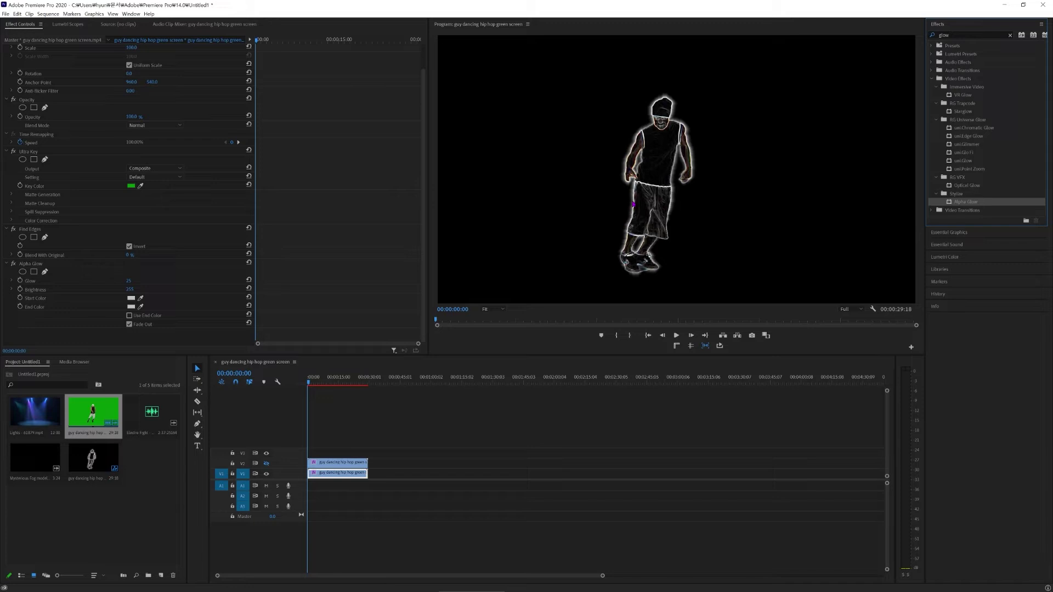
click(130, 324)
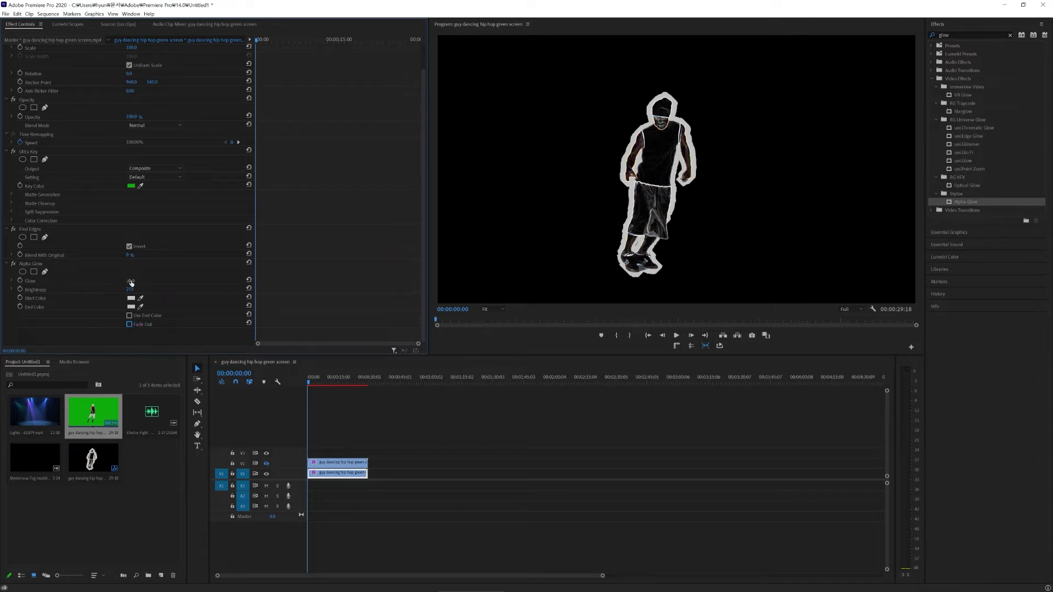
drag(128, 281, 120, 281)
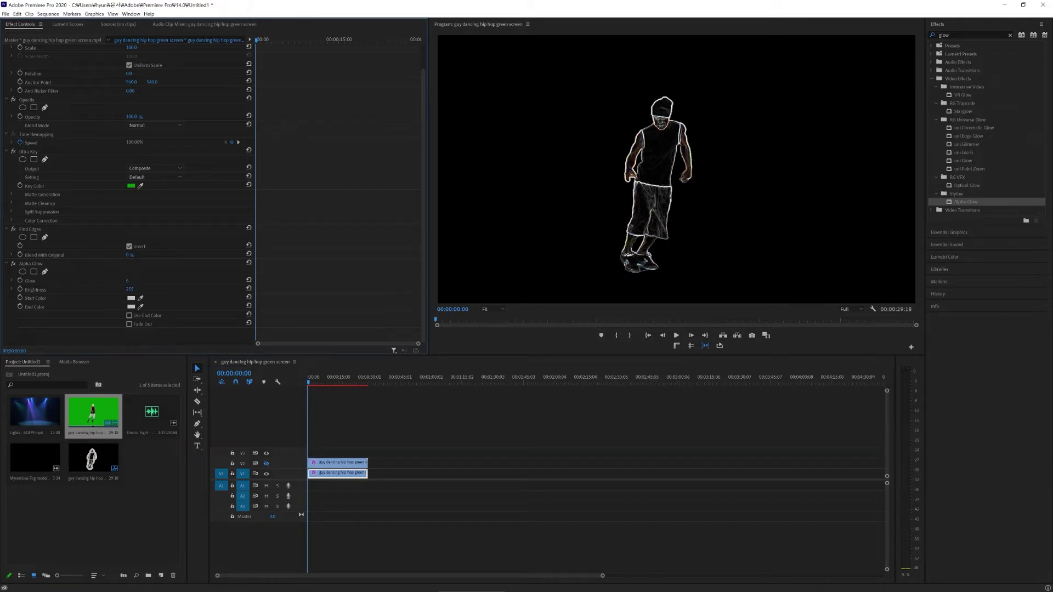
drag(119, 281, 120, 281)
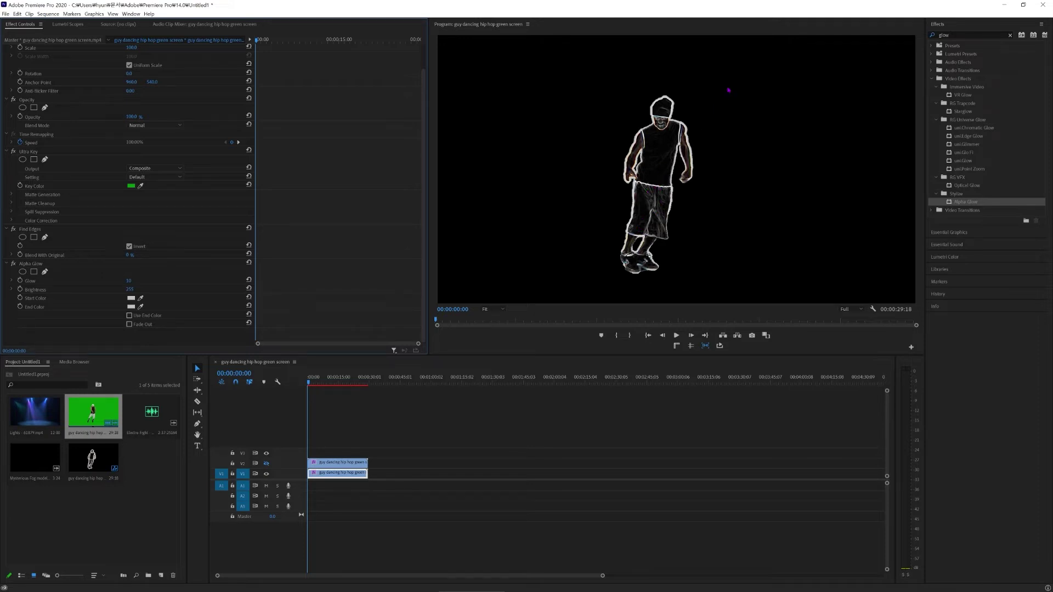
Apply the Extract effect to the V1 dancer clip
click(947, 34)
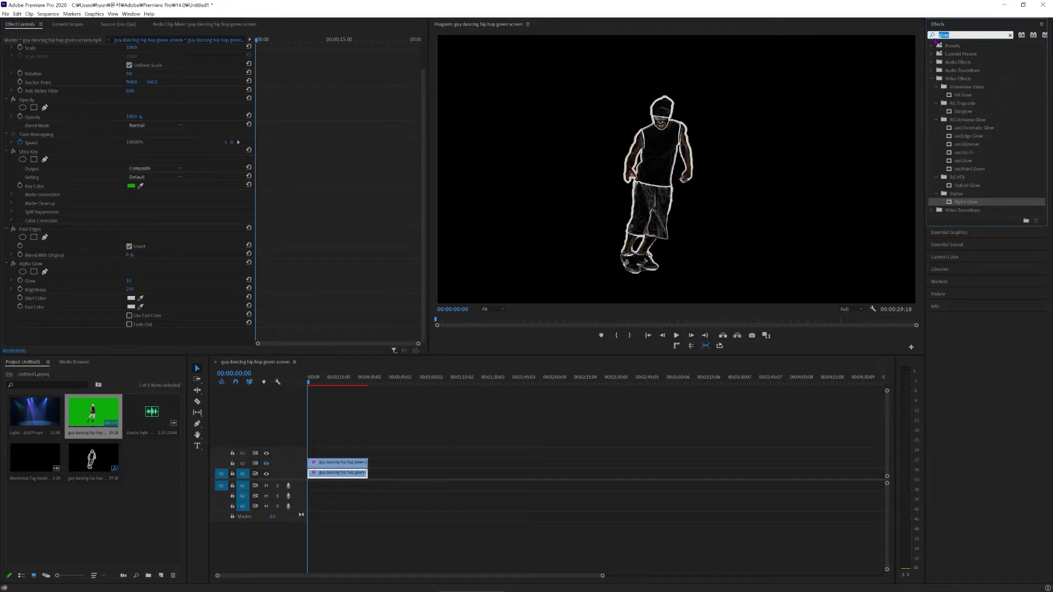
text(extrac)
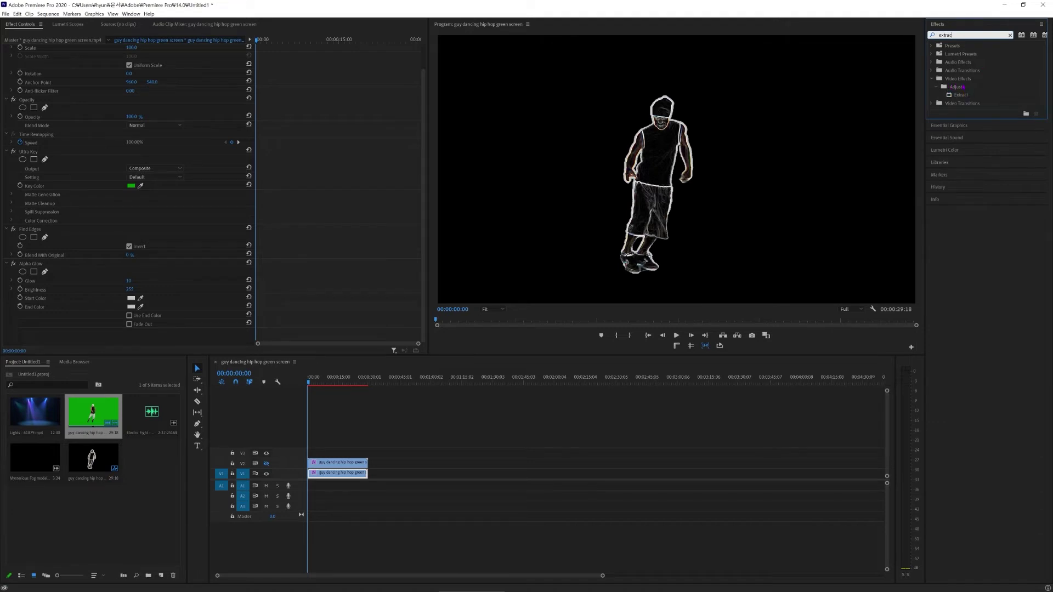
drag(961, 95, 362, 475)
Set Extract's White Input Level to 255 and raise its Black Input Level to thin out the inner outline details
scroll(212, 261, down, 2)
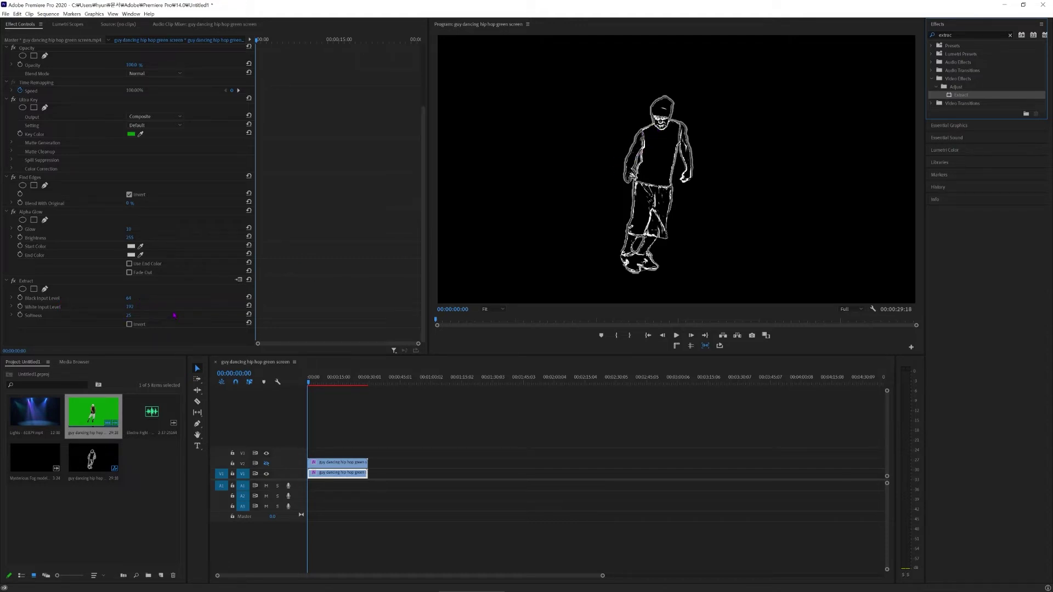
click(130, 307)
text(255)
key(Return)
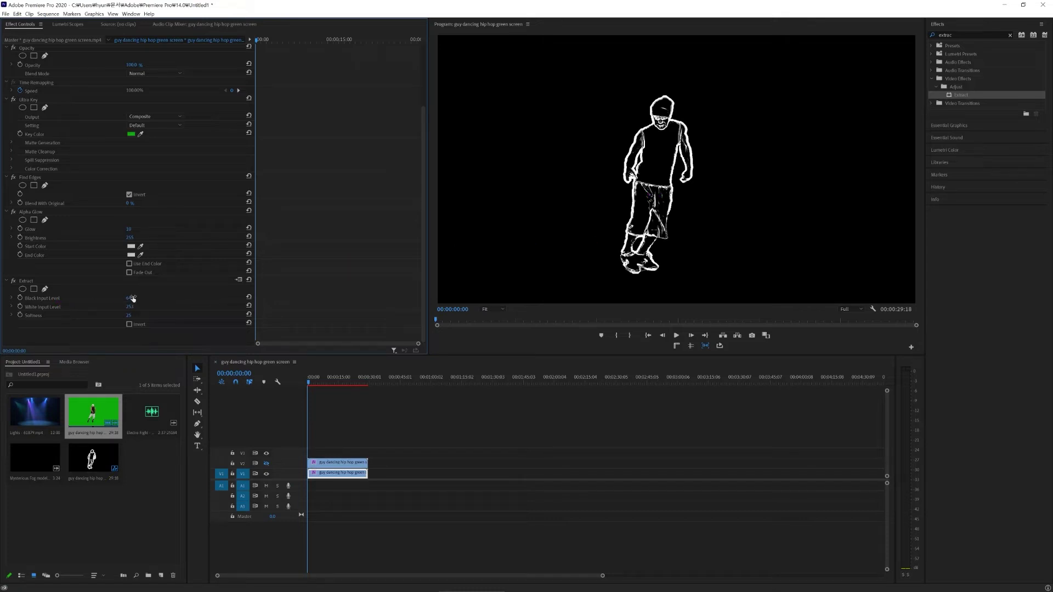
drag(132, 299, 138, 299)
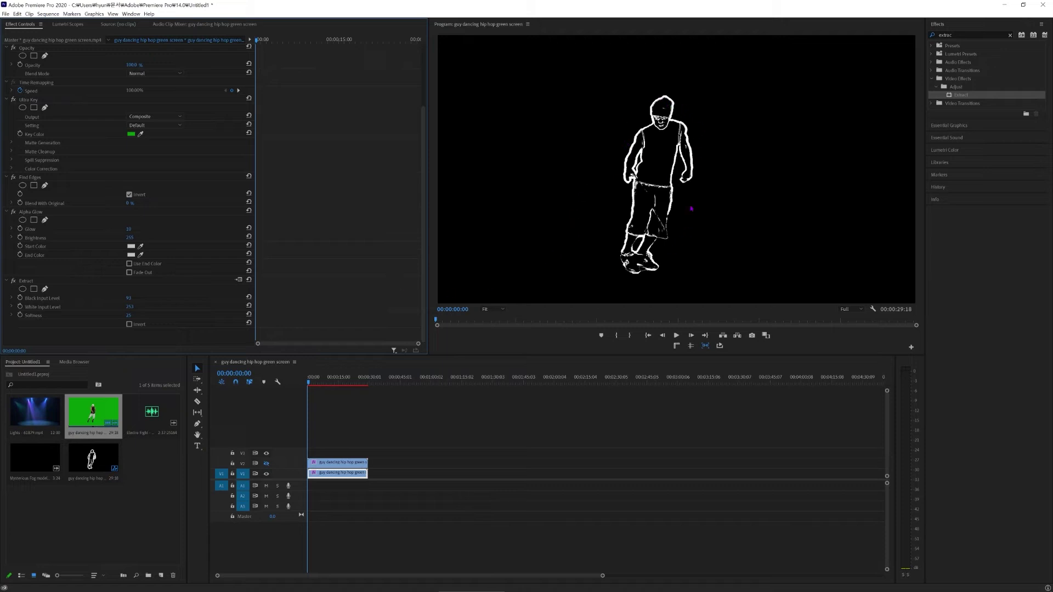
Nest the V1 outline clip, accepting the default sequence name
right_click(339, 475)
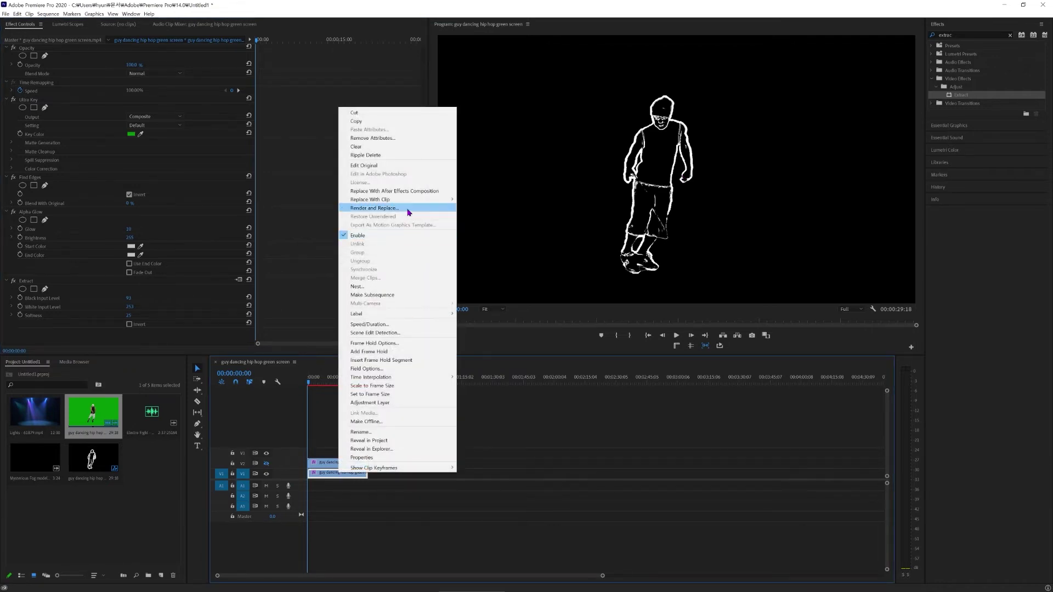
click(365, 287)
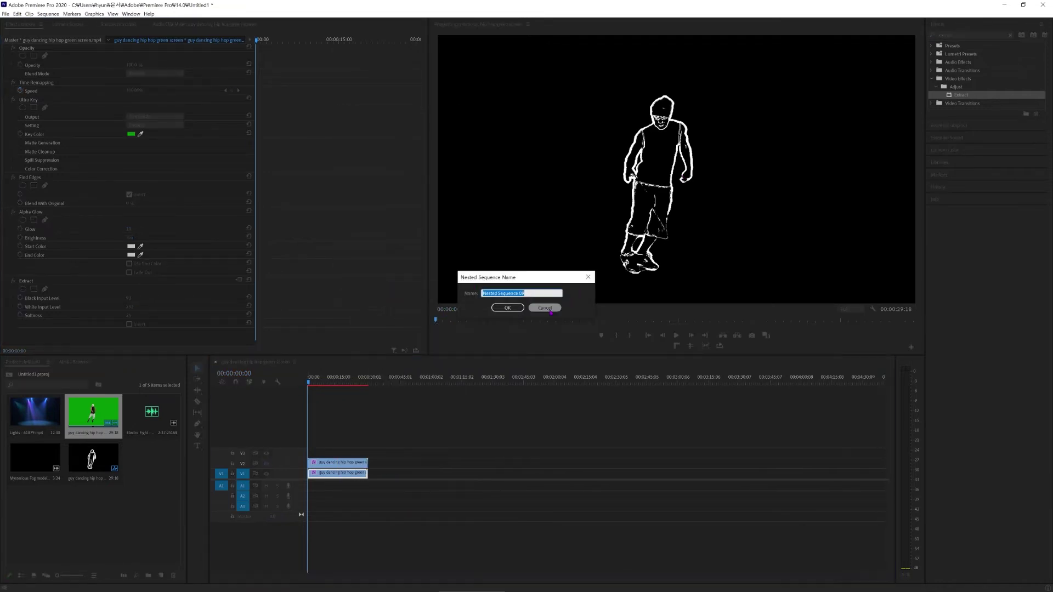
click(510, 308)
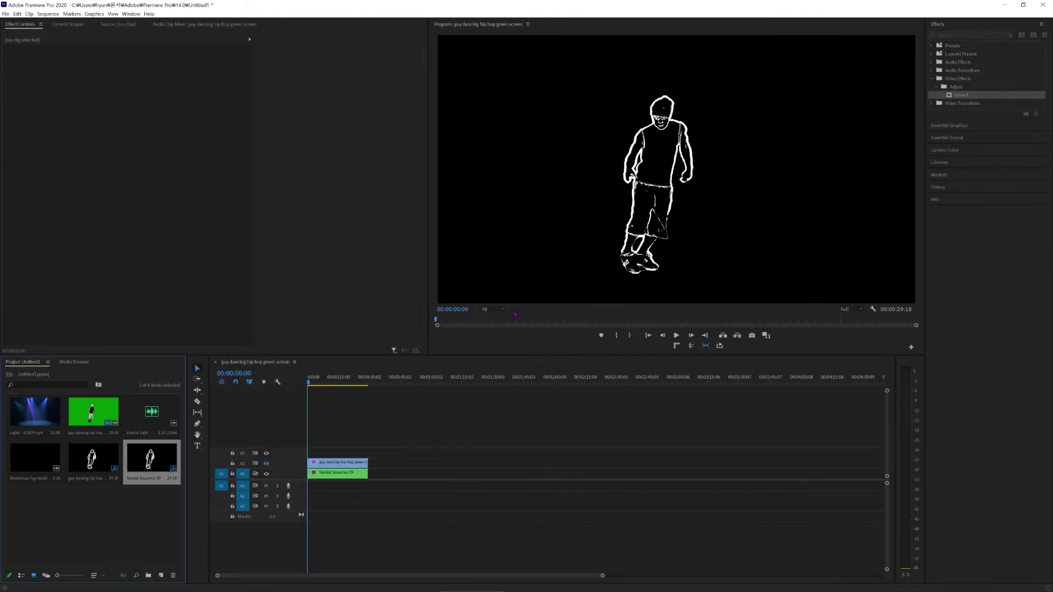
Open the nested sequence and duplicate its outline clip onto the video track above
click(351, 475)
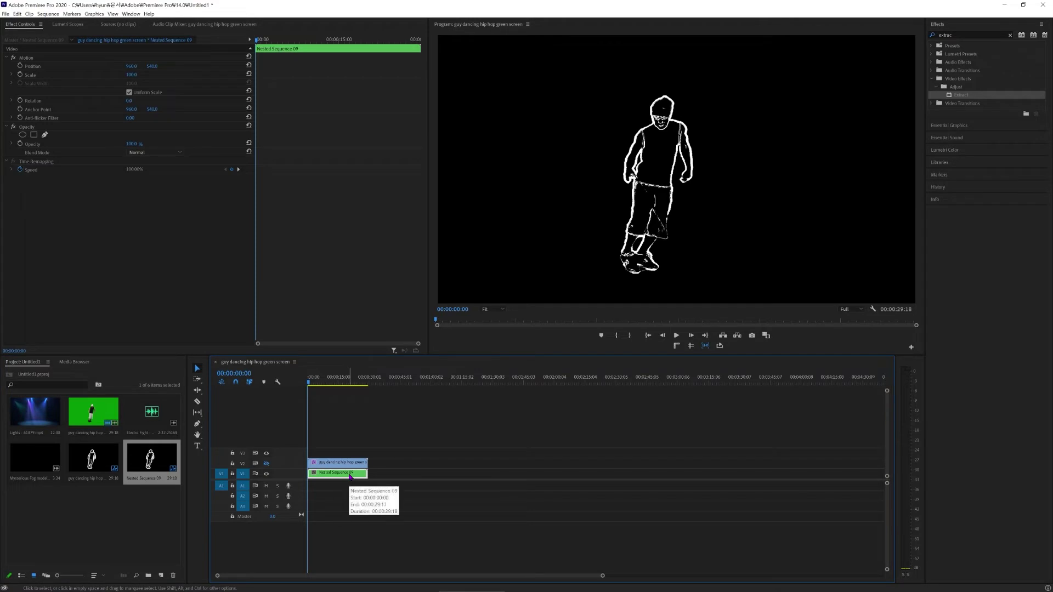
double_click(350, 474)
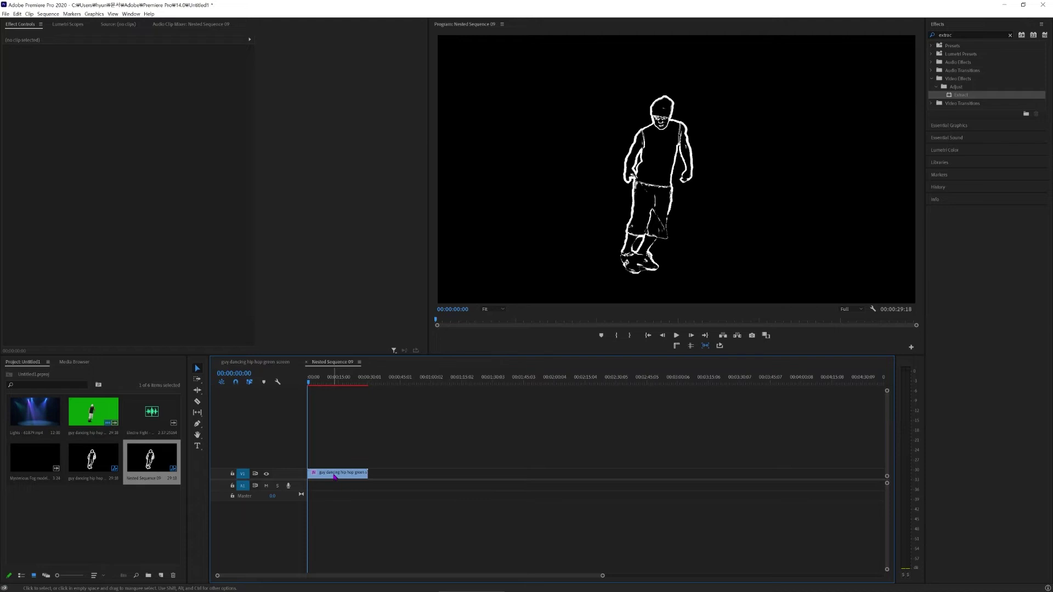
drag(335, 475, 338, 464)
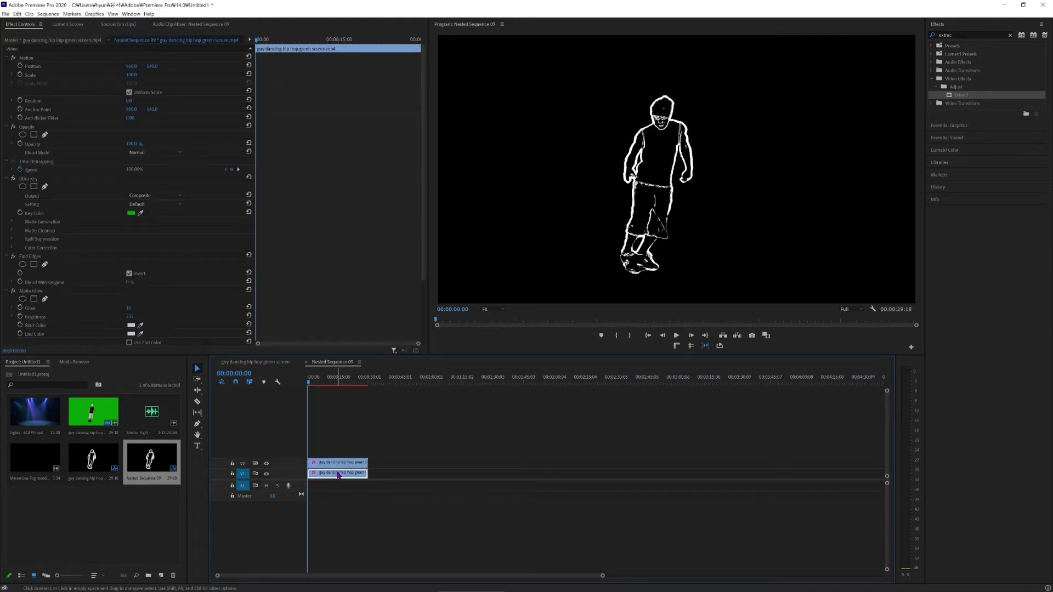
Apply the Track Matte Key effect to the lower outline clip in the nested sequence
double_click(954, 34)
key(BackSpace)
text(track)
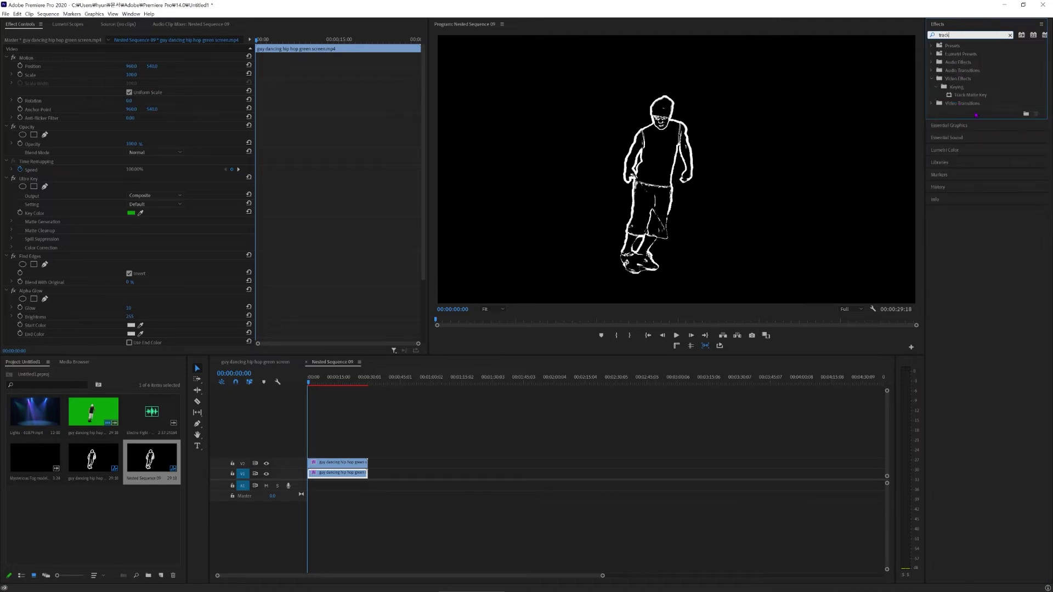
drag(958, 95, 341, 474)
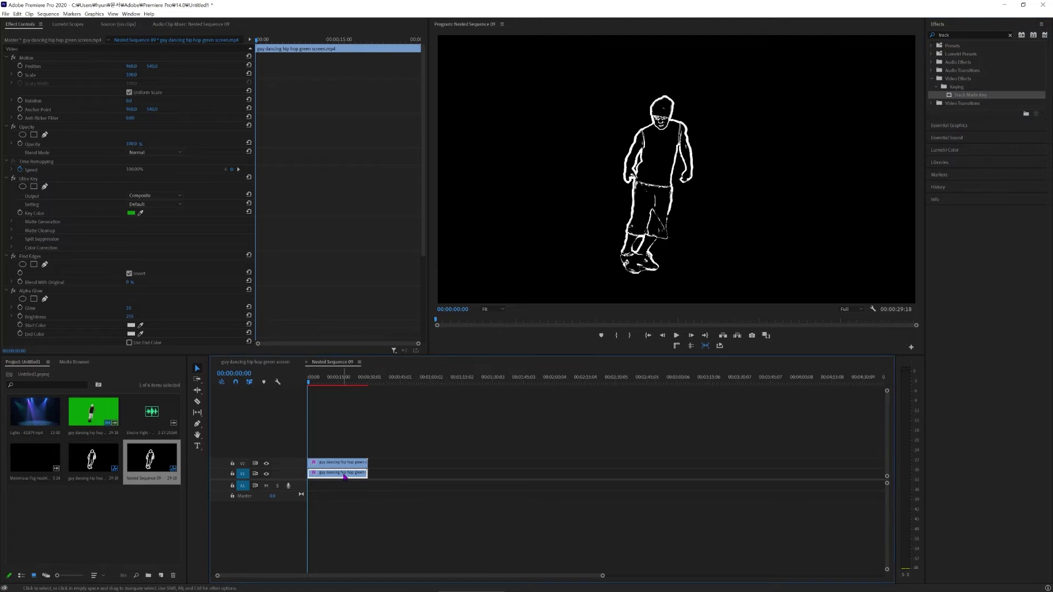
Set the Track Matte Key's matte to Video 2 and composite using Matte Luma on the lower outline clip
scroll(189, 259, down, 1)
scroll(189, 259, down, 3)
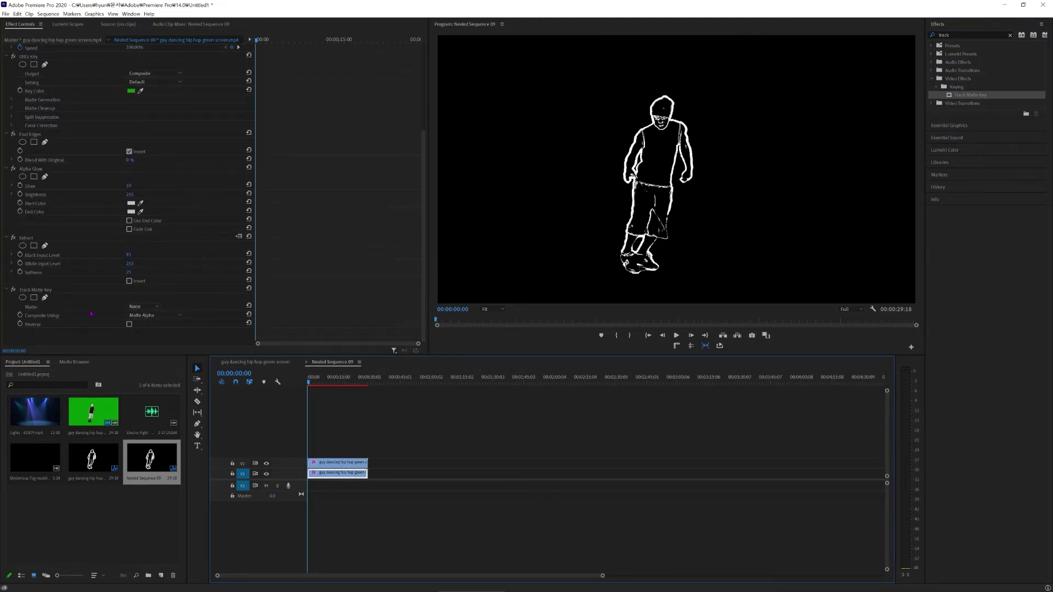
click(147, 311)
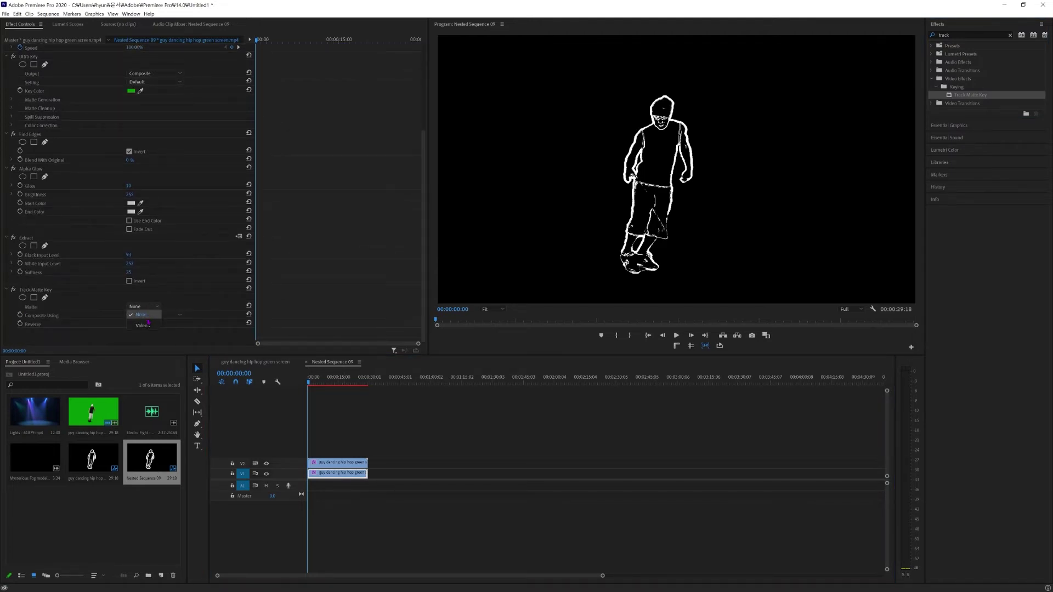
click(148, 325)
click(168, 317)
click(165, 334)
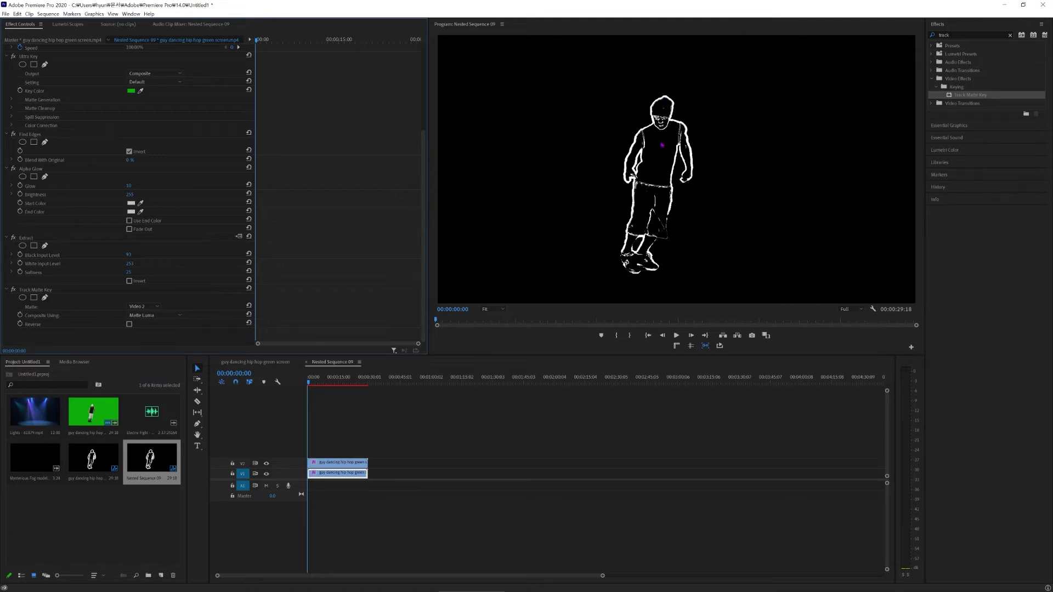
Return to the dancer's main sequence and apply the Tint effect to the nested outline clip
click(252, 362)
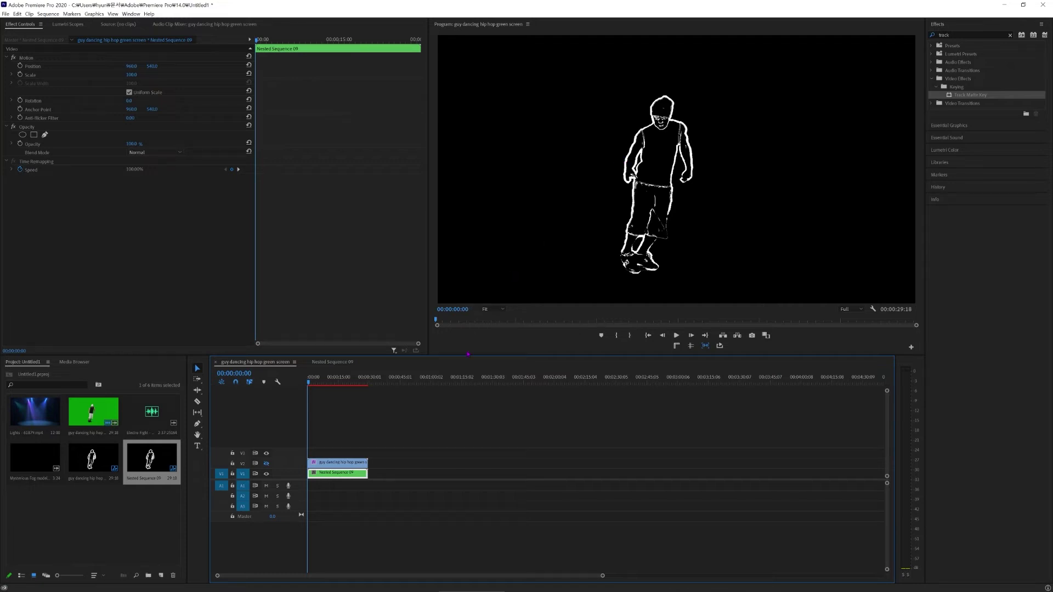
click(968, 34)
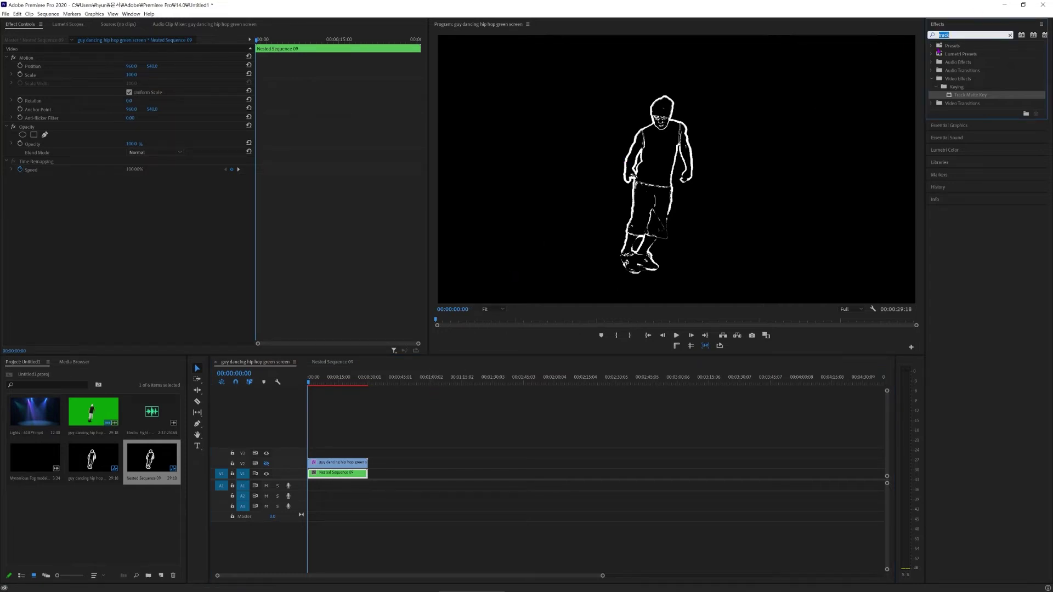
text(tint)
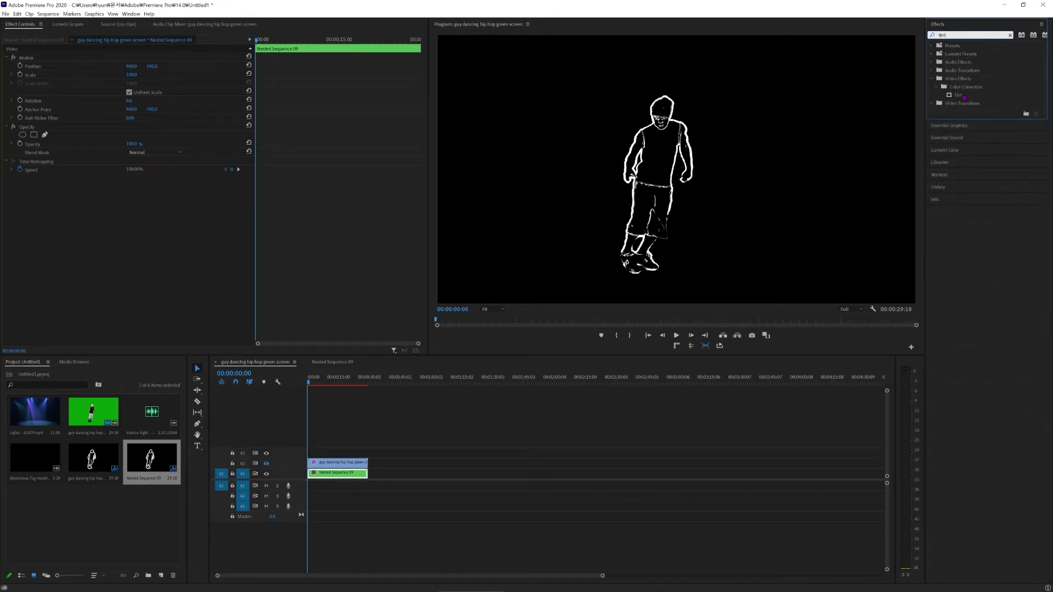
drag(965, 97, 362, 475)
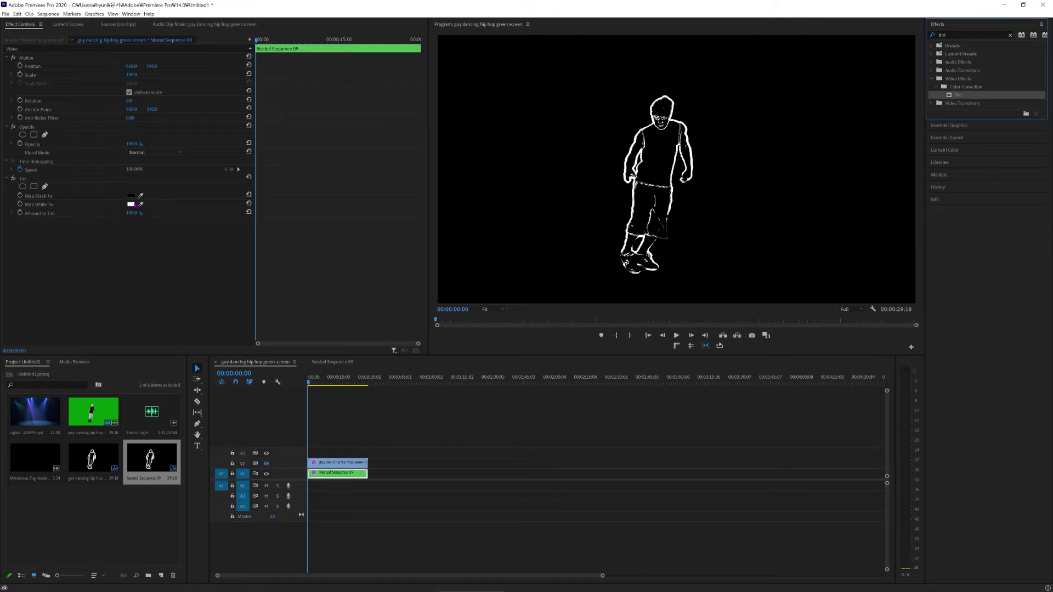
Set Tint's Map White To colour to a muted yellow-green for the outline
click(131, 205)
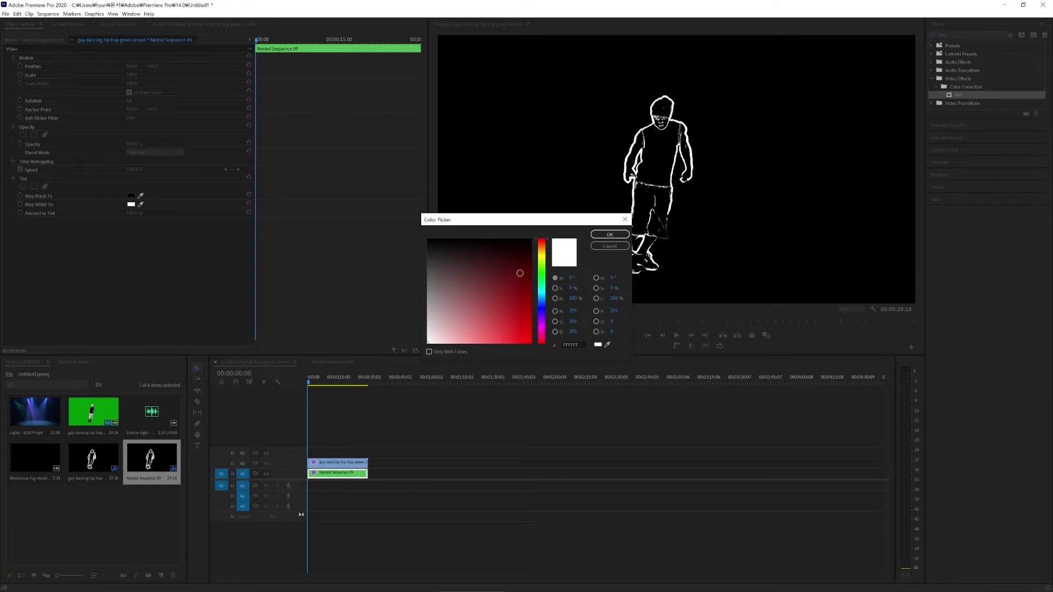
click(542, 262)
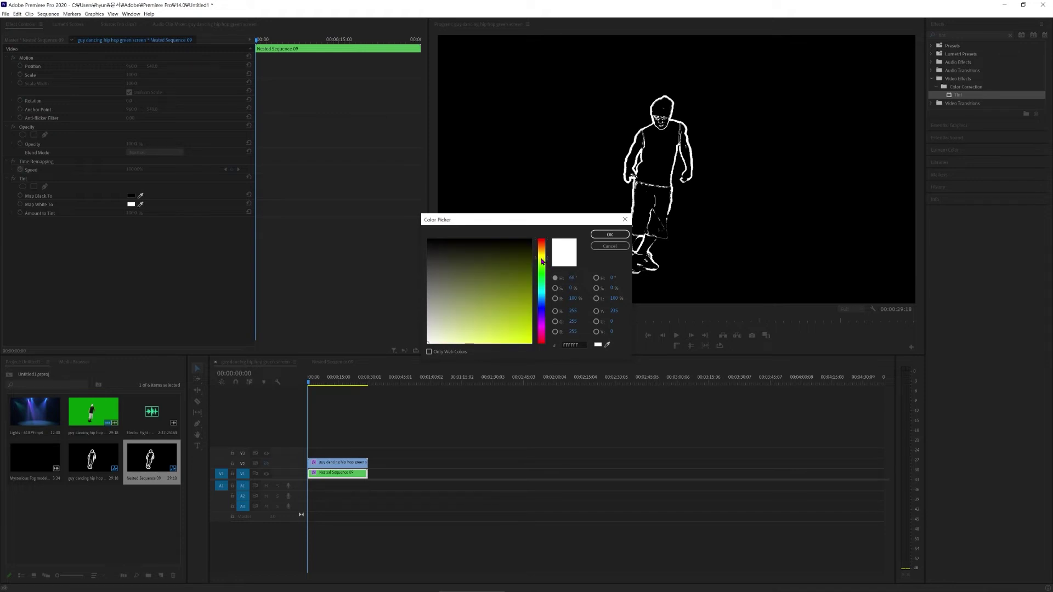
mouse_move(483, 325)
mouse_down()
mouse_move(481, 312)
mouse_move(480, 323)
mouse_up()
drag(481, 321, 479, 313)
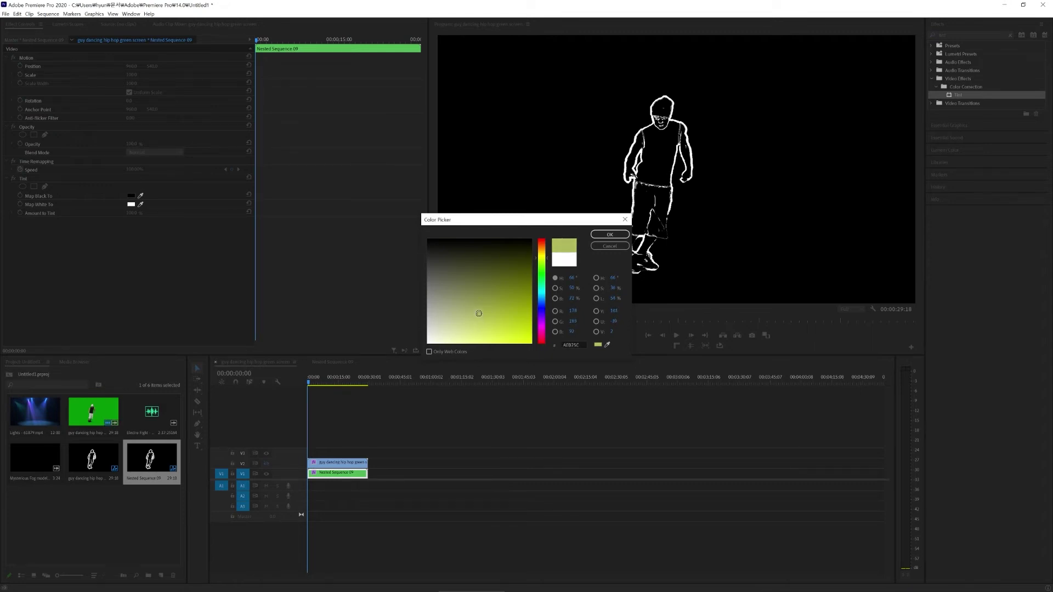
click(602, 235)
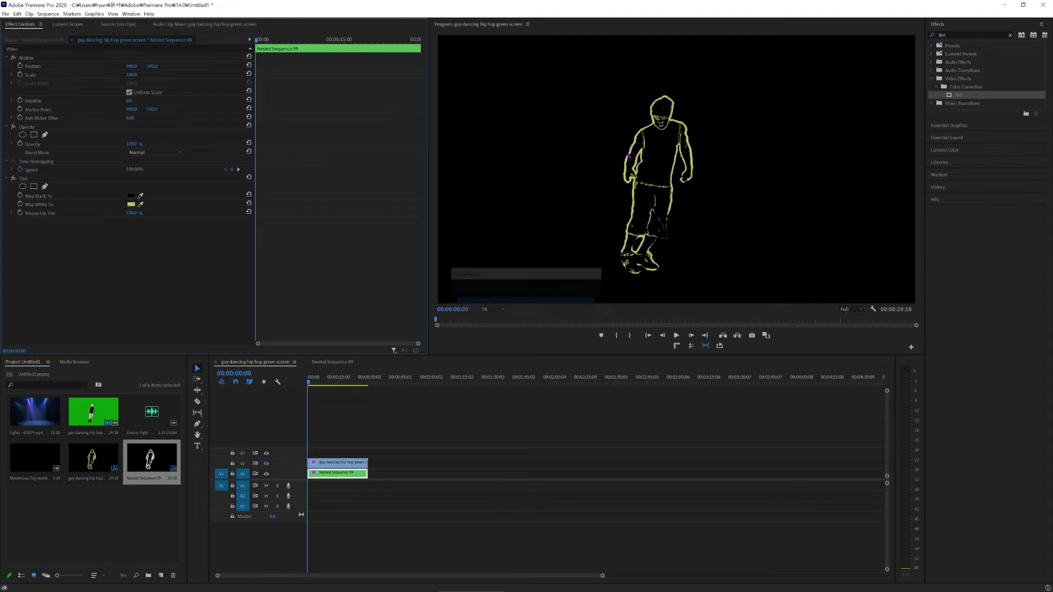
Apply Alpha Glow to the nested outline clip, lowering Glow to 15 and Brightness to about 197
click(956, 33)
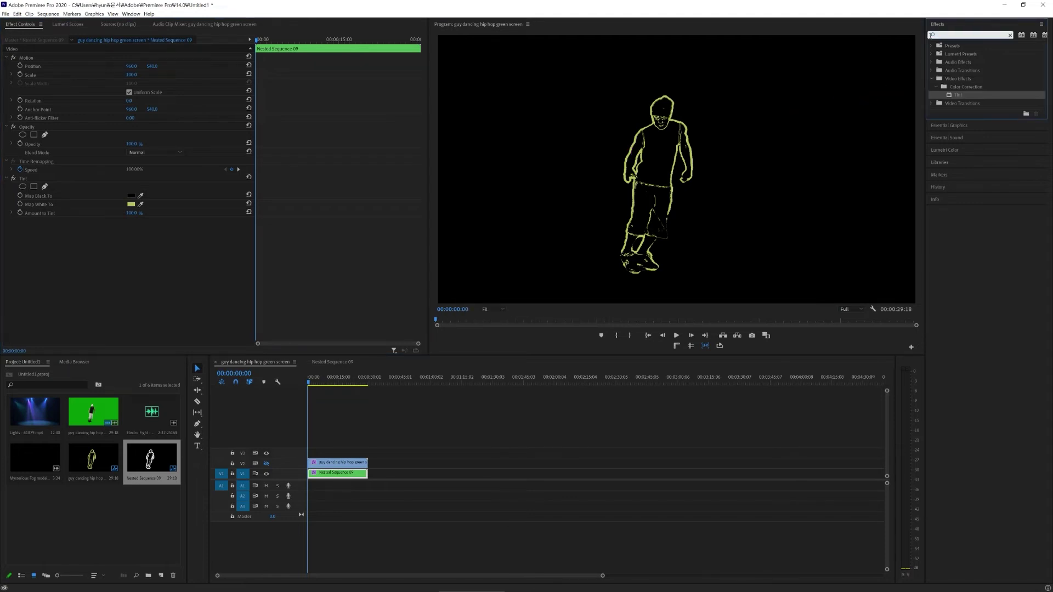
text(glow)
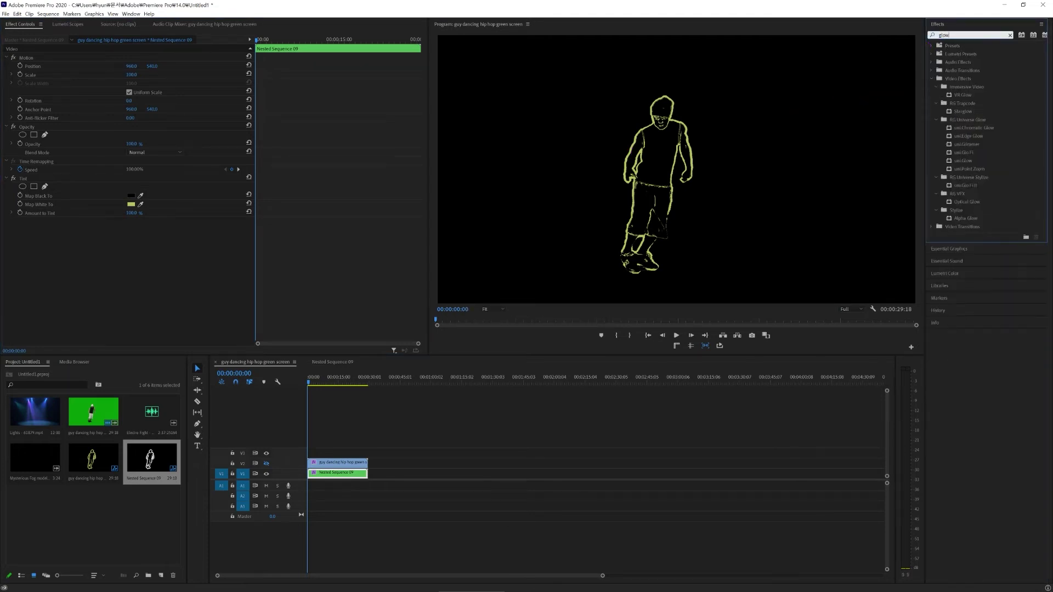
drag(957, 204, 353, 475)
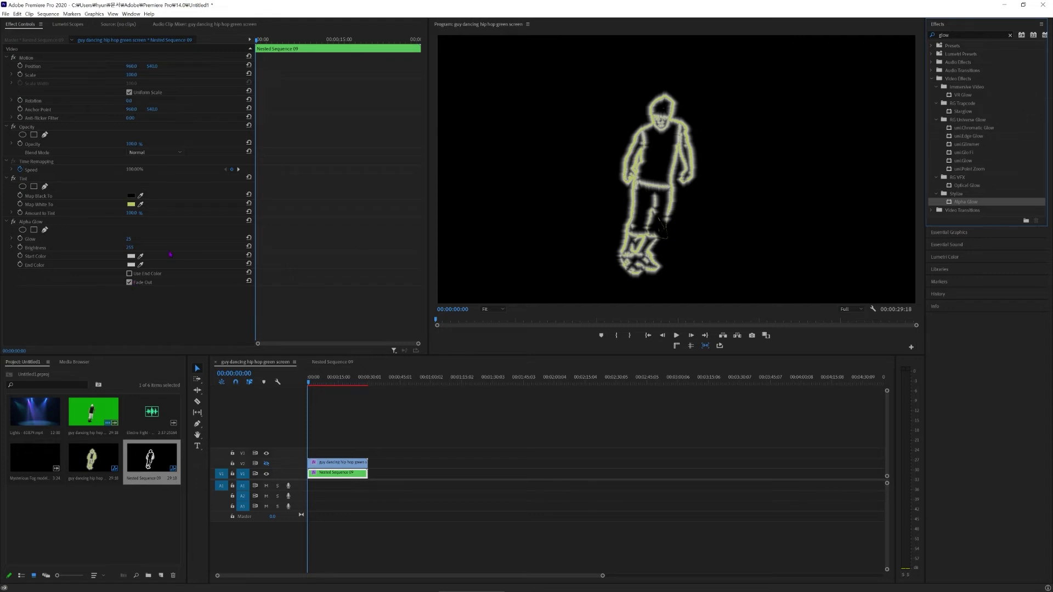
click(129, 243)
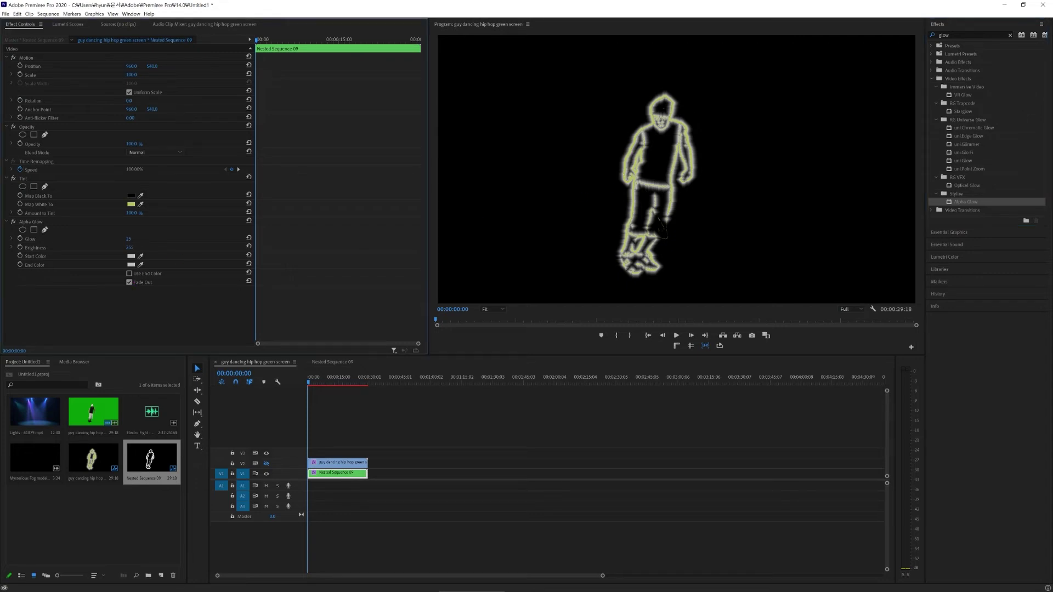
drag(130, 239, 124, 239)
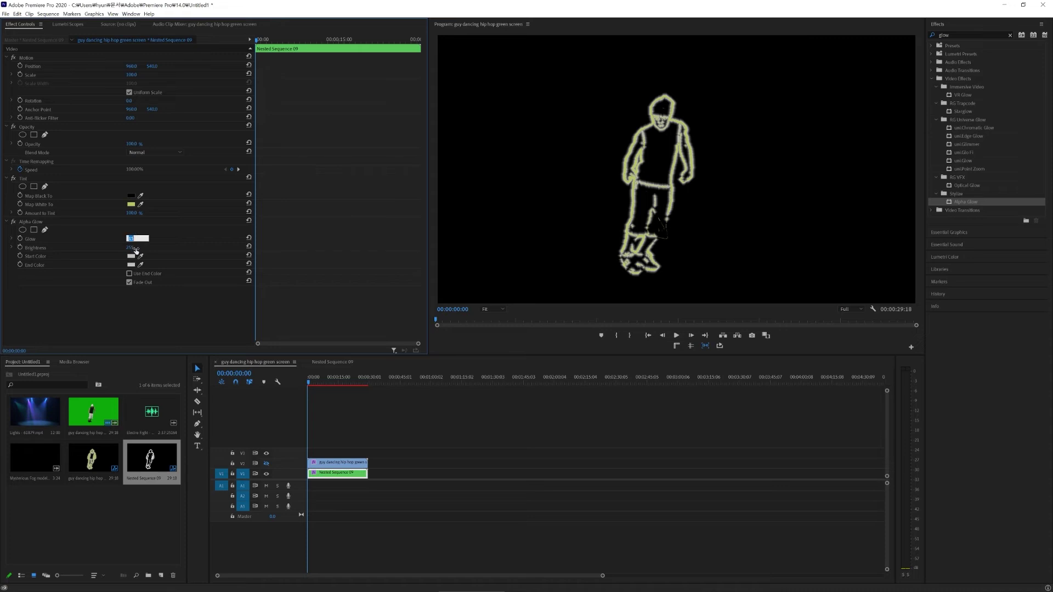
drag(129, 247, 101, 247)
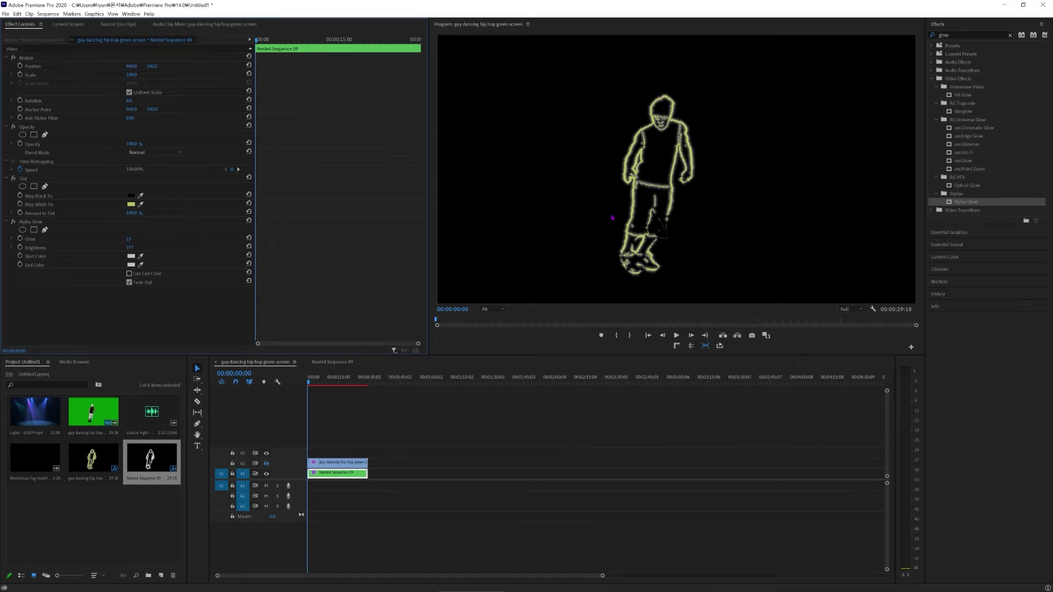
Raise the dancer clip to V3 and the nested outline clip to V2, and duplicate the nested clip onto V1
drag(383, 450, 349, 469)
click(349, 481)
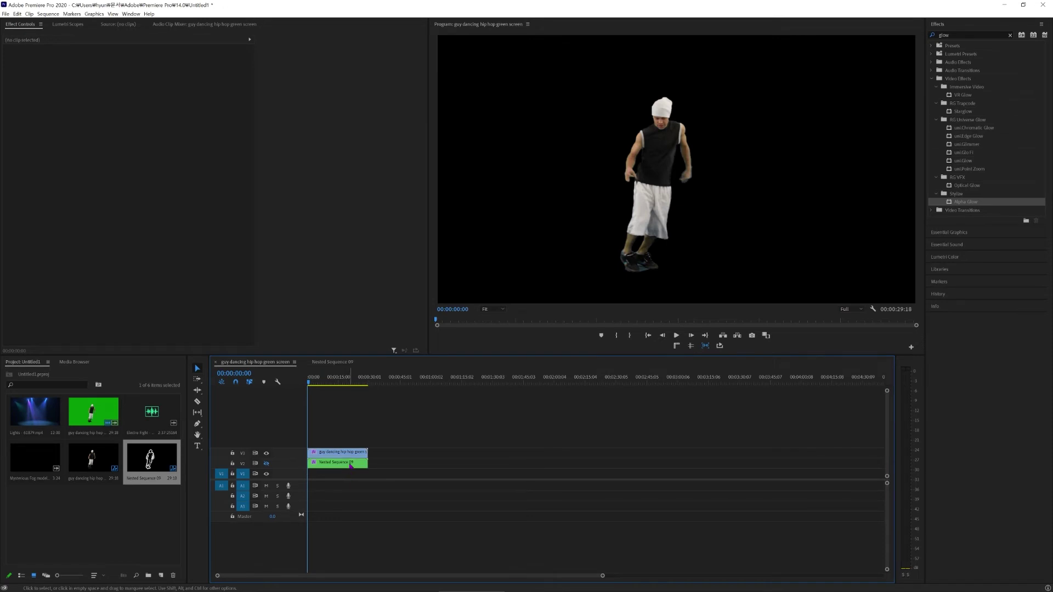
click(351, 465)
drag(352, 466, 351, 479)
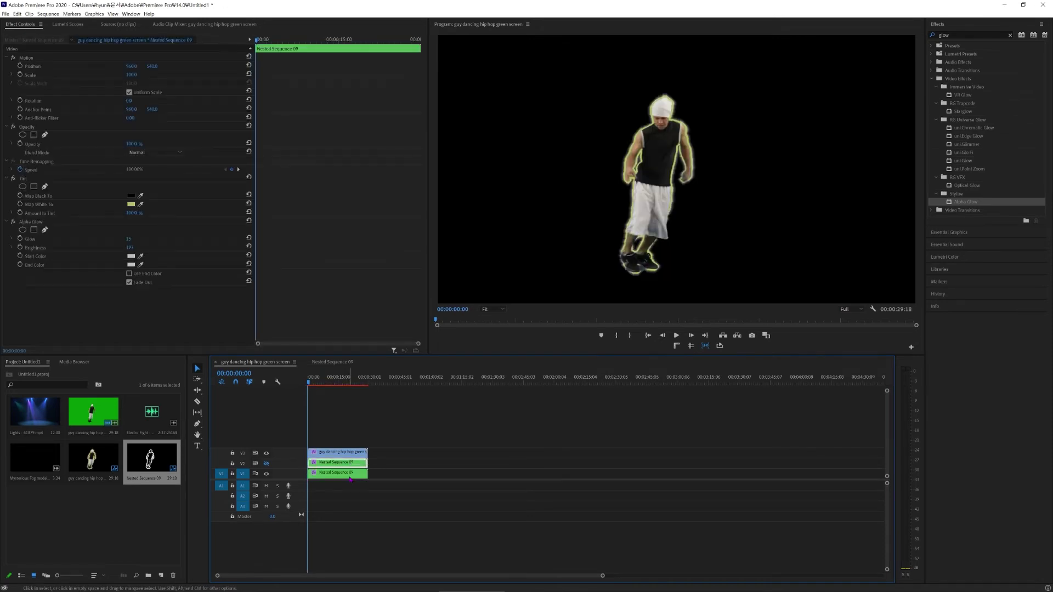
Hide the dancer's V3 track and apply Gaussian Blur to the nested outline clip on V1
click(348, 476)
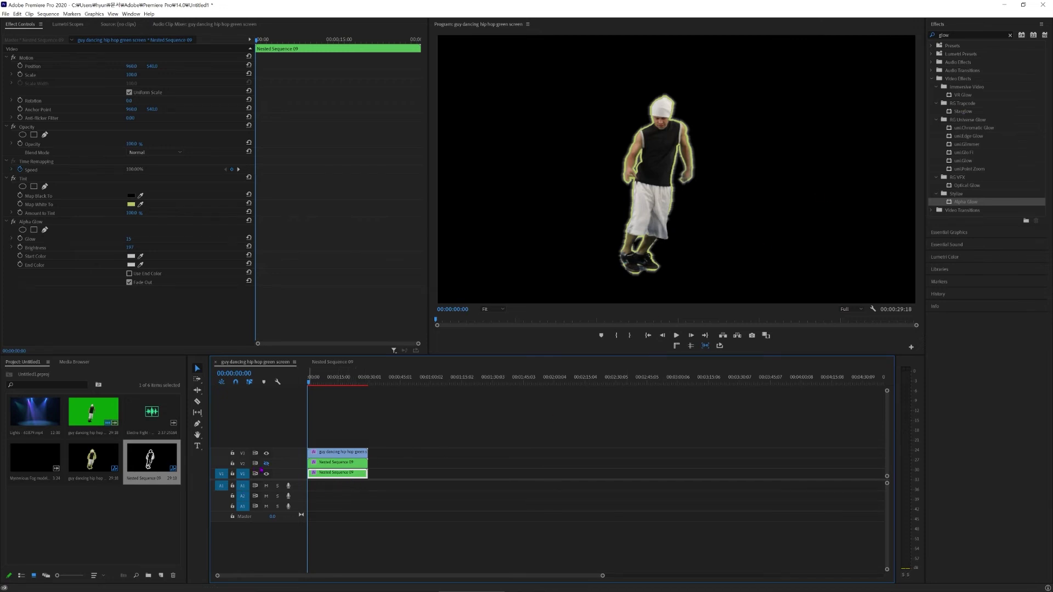
click(267, 453)
click(1002, 35)
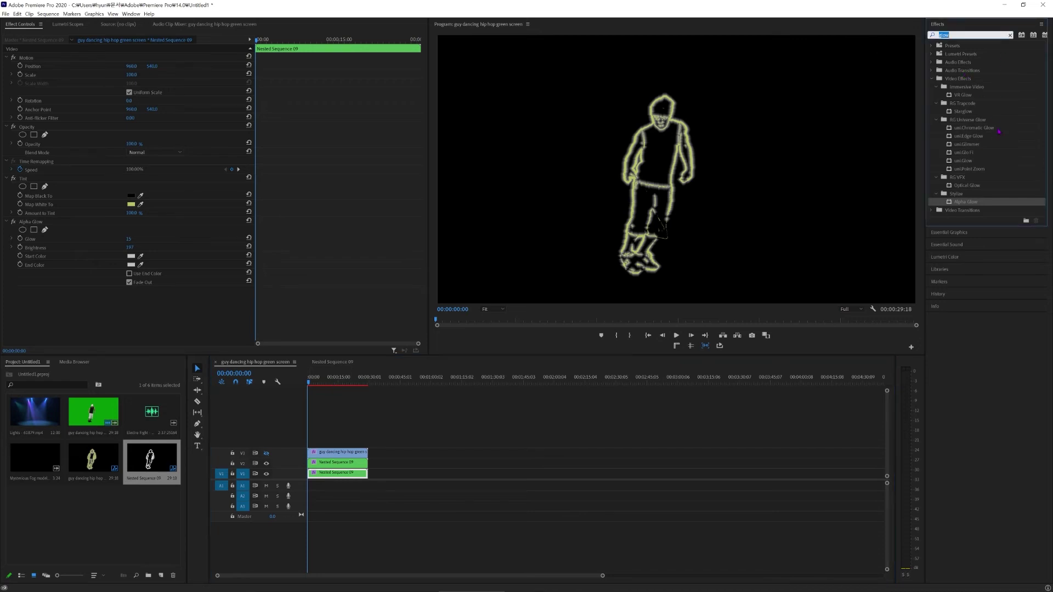
text(gaus)
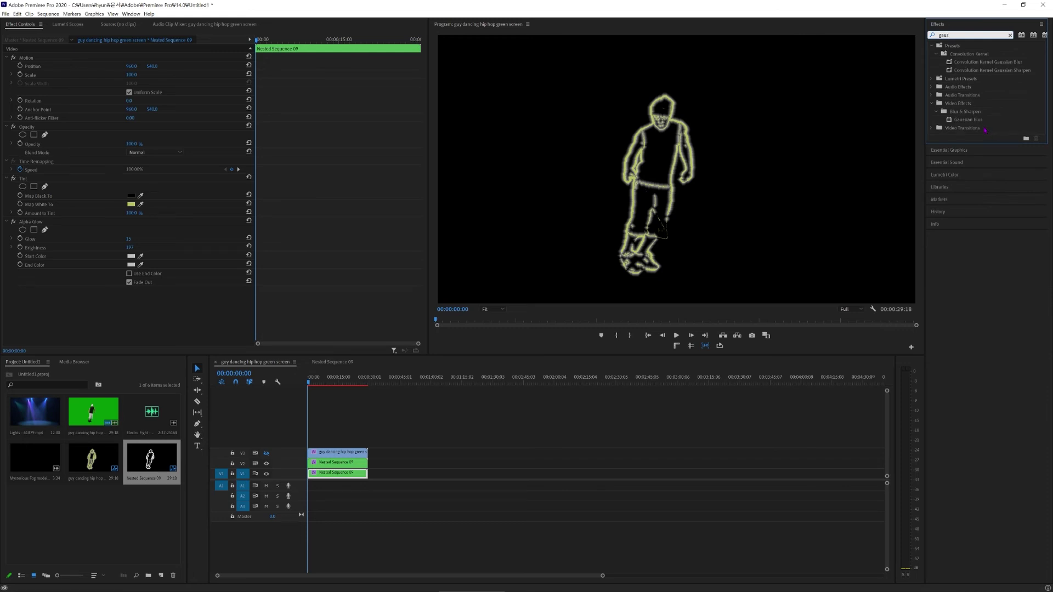
drag(968, 119, 362, 477)
Set the V1 outline's Gaussian Blur Blurriness to 30 and show the dancer's V3 track again
click(127, 310)
drag(127, 309, 173, 310)
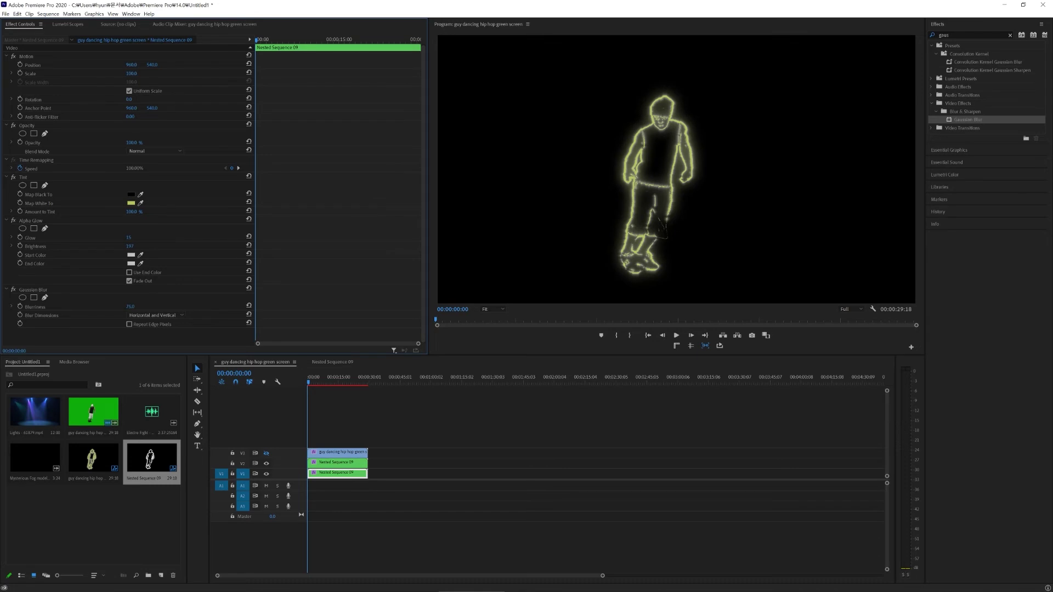
drag(130, 306, 97, 306)
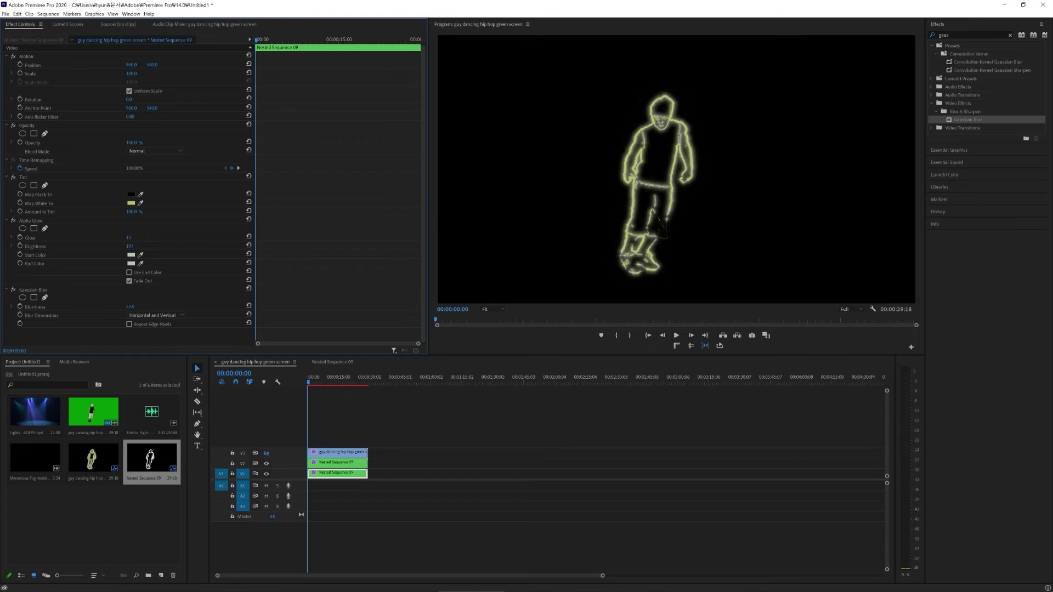
click(130, 307)
text(3)
key(Return)
click(267, 454)
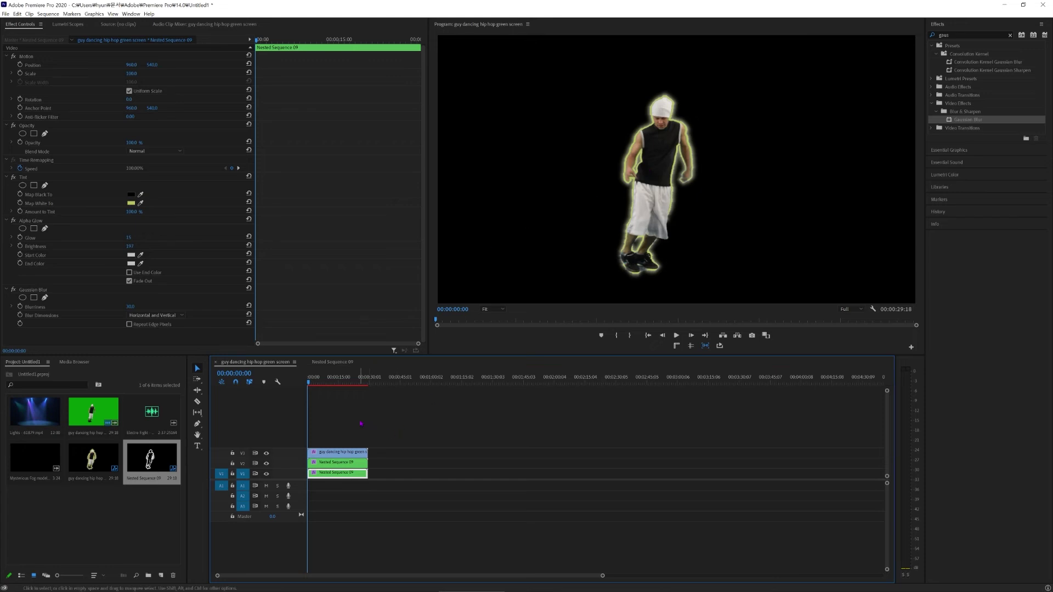
Advance the playhead to 00:00:00:05 and shift both nested outline clips to start there, five frames behind the dancer
key(shift)
key(space)
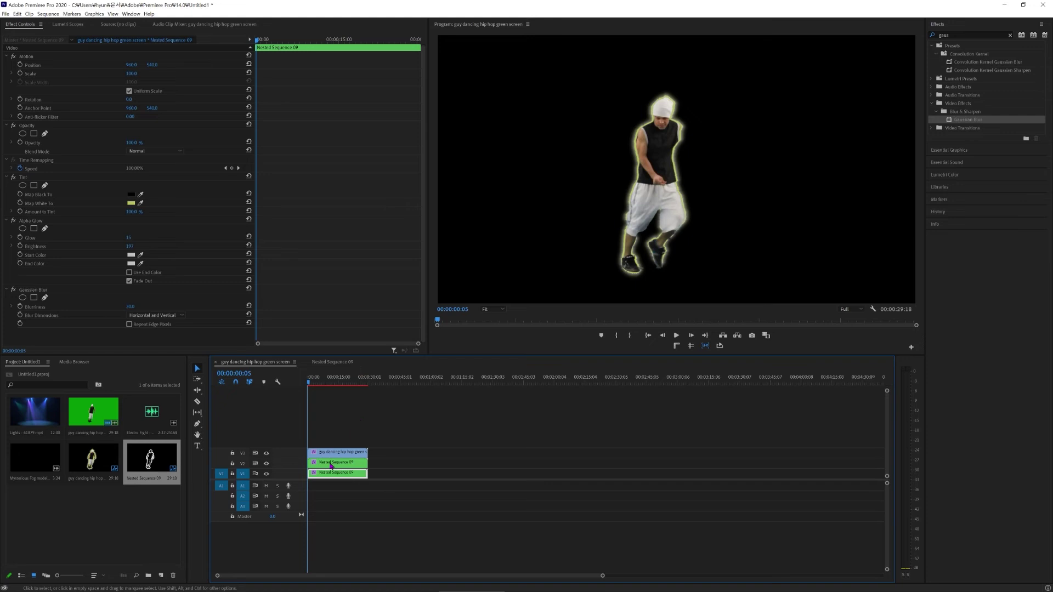
scroll(335, 469, up, 5)
scroll(345, 475, up, 2)
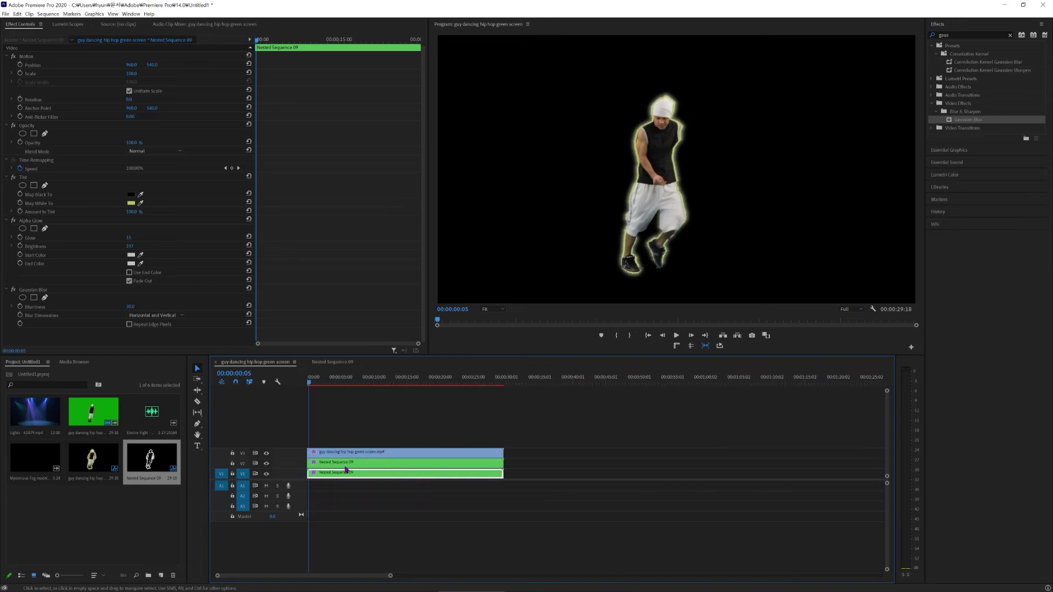
shift+click(343, 463)
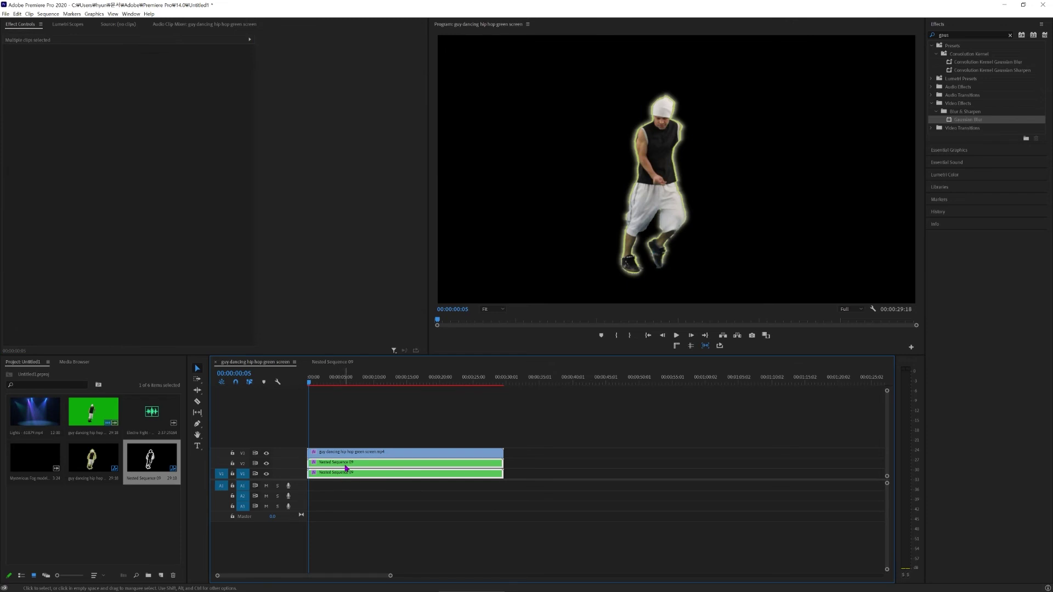
drag(347, 468, 348, 468)
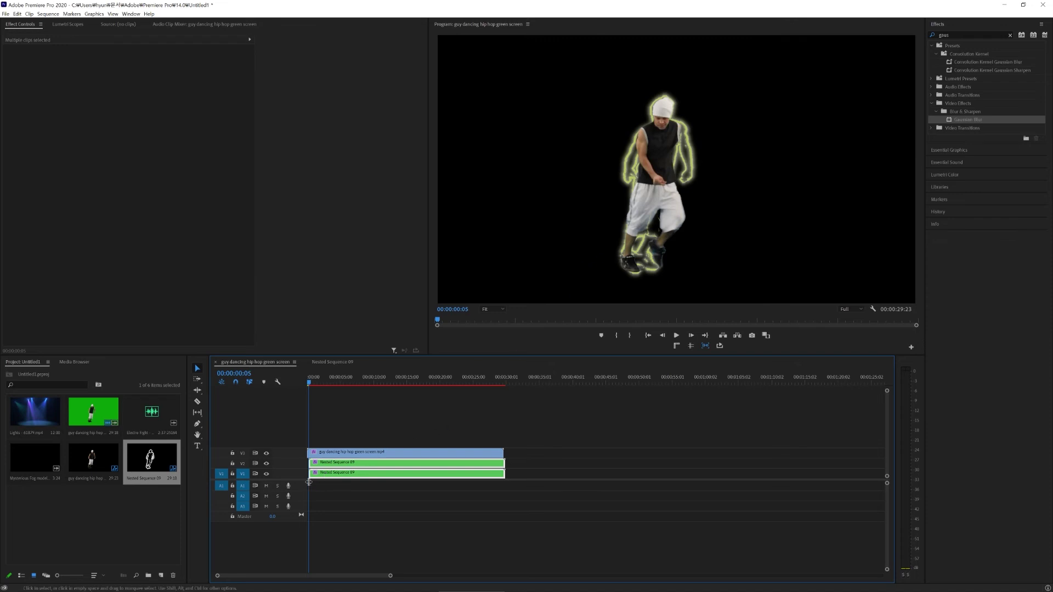
Play the sequence from the start to check the delayed outline against the dancer's movement
key(Home)
key(space)
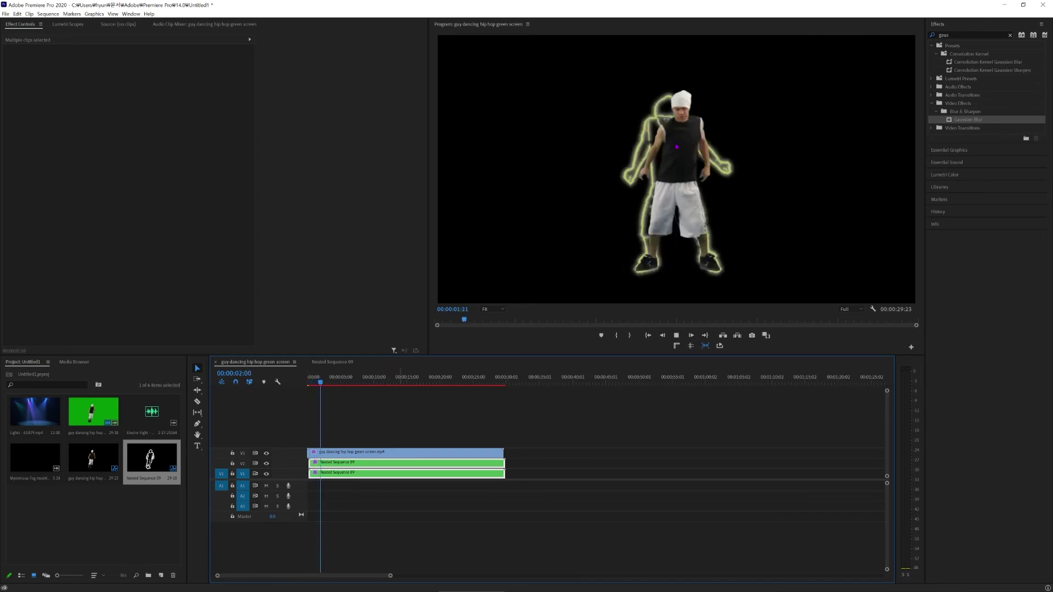
key(space)
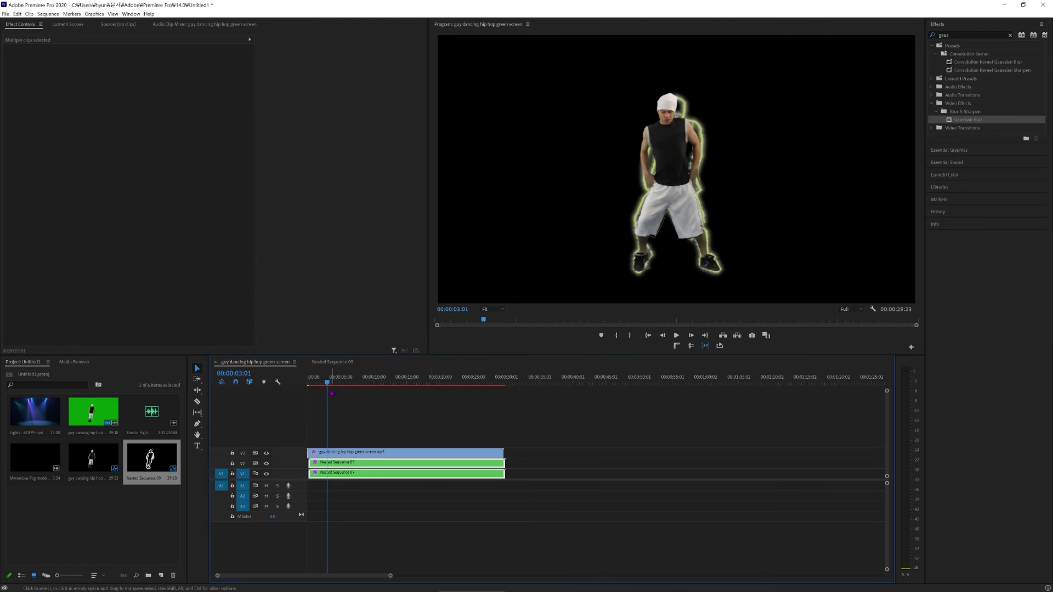
Shift both nested outline clips to start at 00:00:00:08 and move all three clips up two video tracks
drag(327, 382, 310, 383)
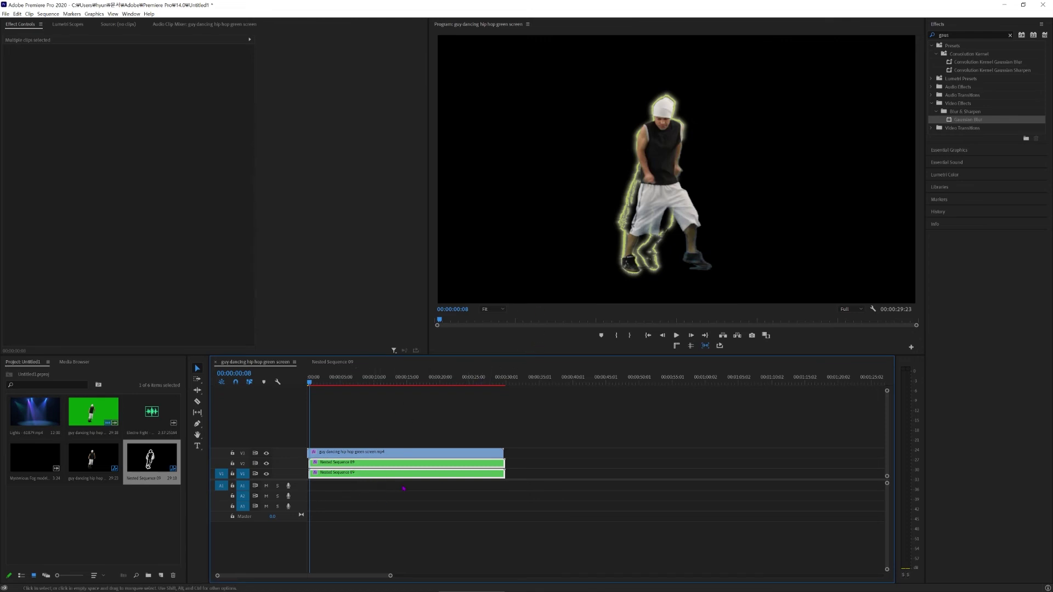
drag(426, 483, 384, 428)
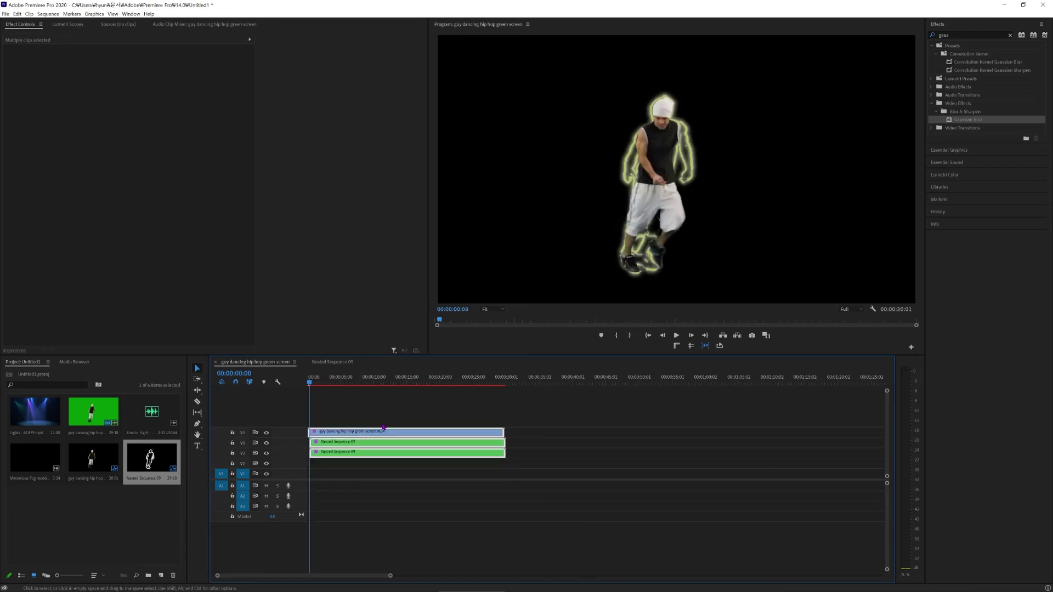
click(380, 475)
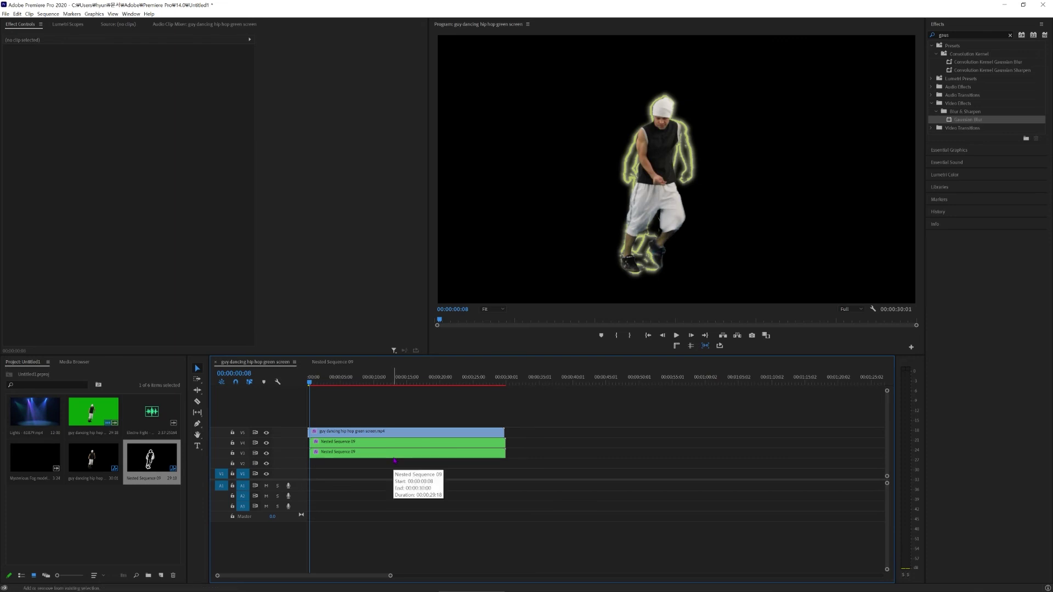
key(space)
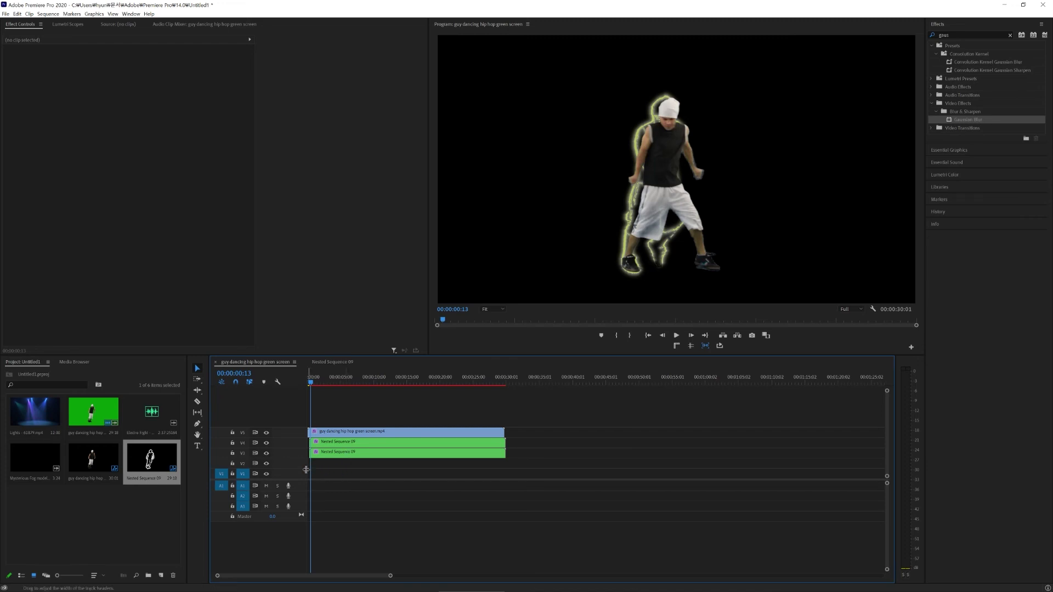
Duplicate both nested outline clips onto V1 and V2 about five frames later, and set the V2 copy's Tint Map White To colour to violet-blue
mouse_move(379, 462)
mouse_down()
mouse_move(359, 443)
mouse_move(364, 477)
mouse_up()
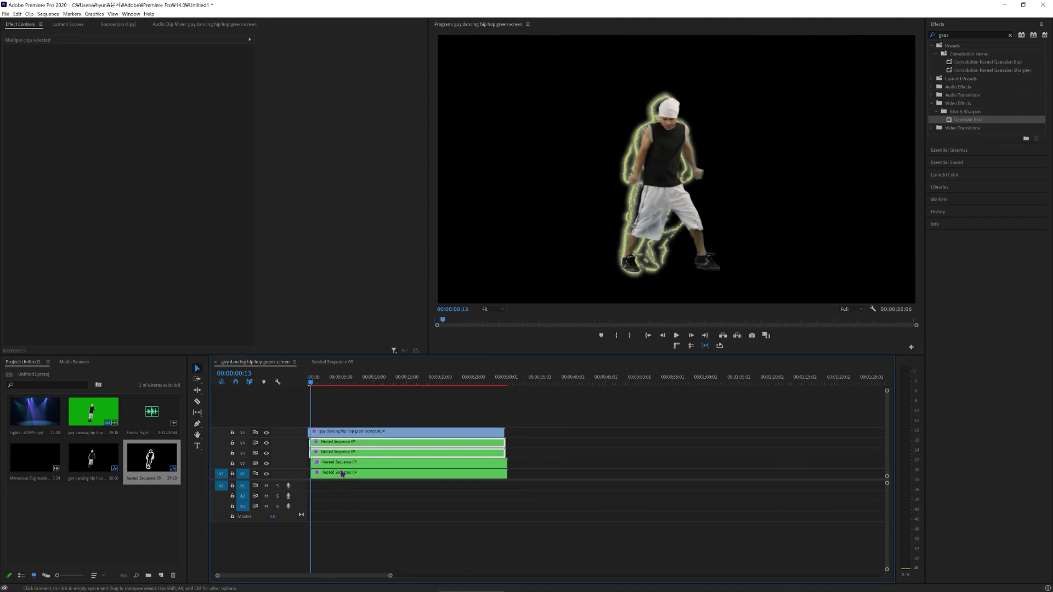
click(357, 468)
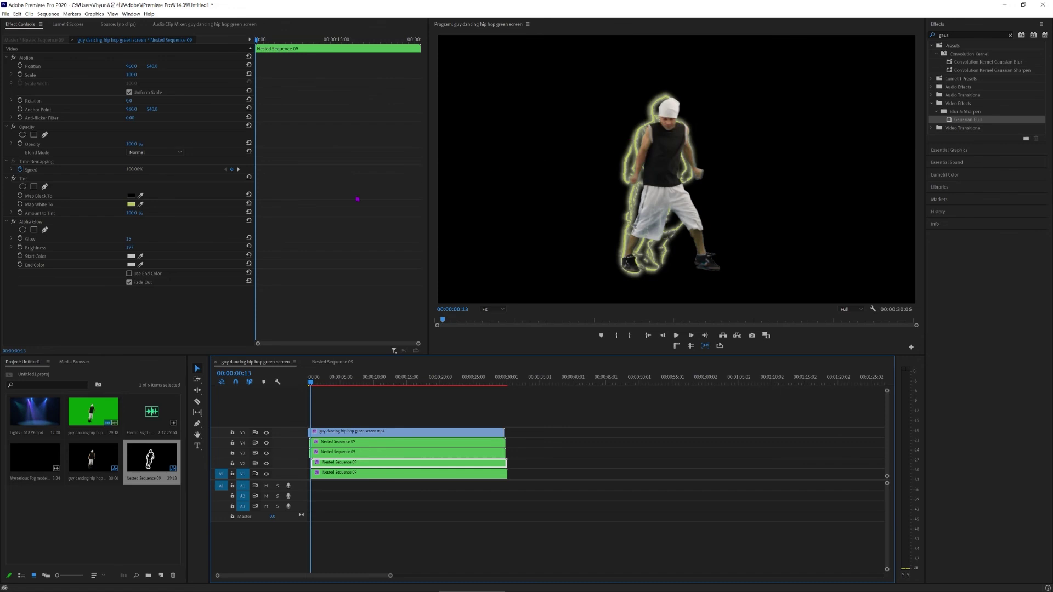
click(131, 204)
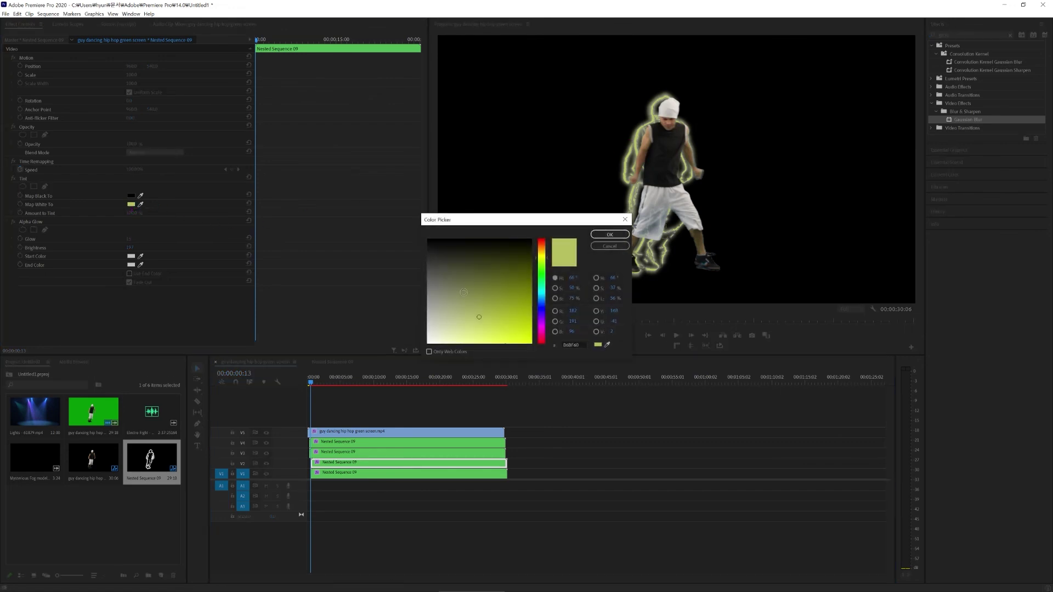
mouse_move(541, 278)
mouse_down()
mouse_move(542, 314)
mouse_move(480, 326)
mouse_up()
click(610, 234)
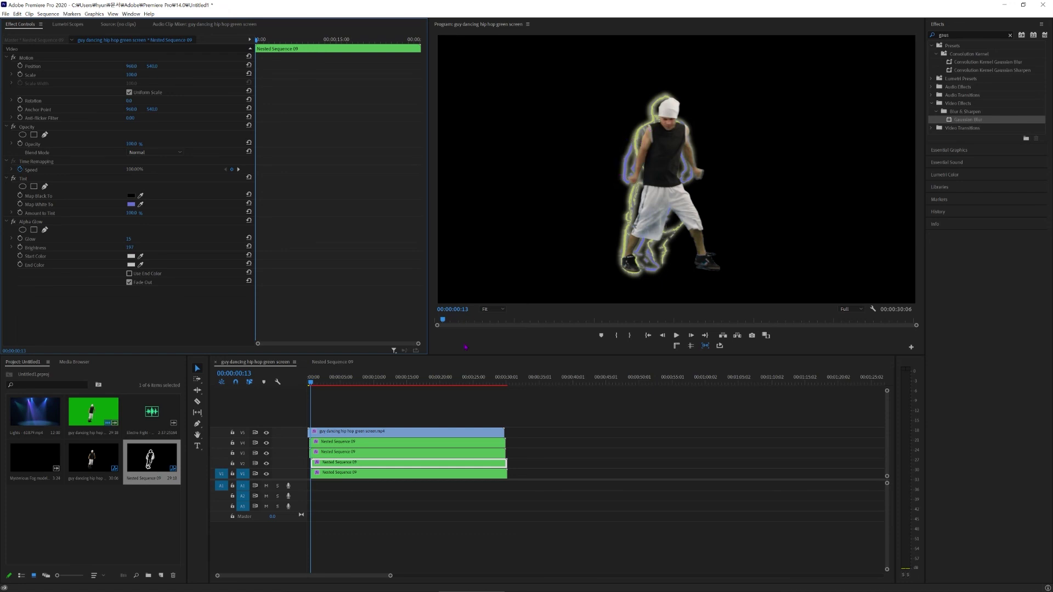
Play the sequence from the start to check the two coloured outline trails, and return the playhead to the beginning
click(308, 382)
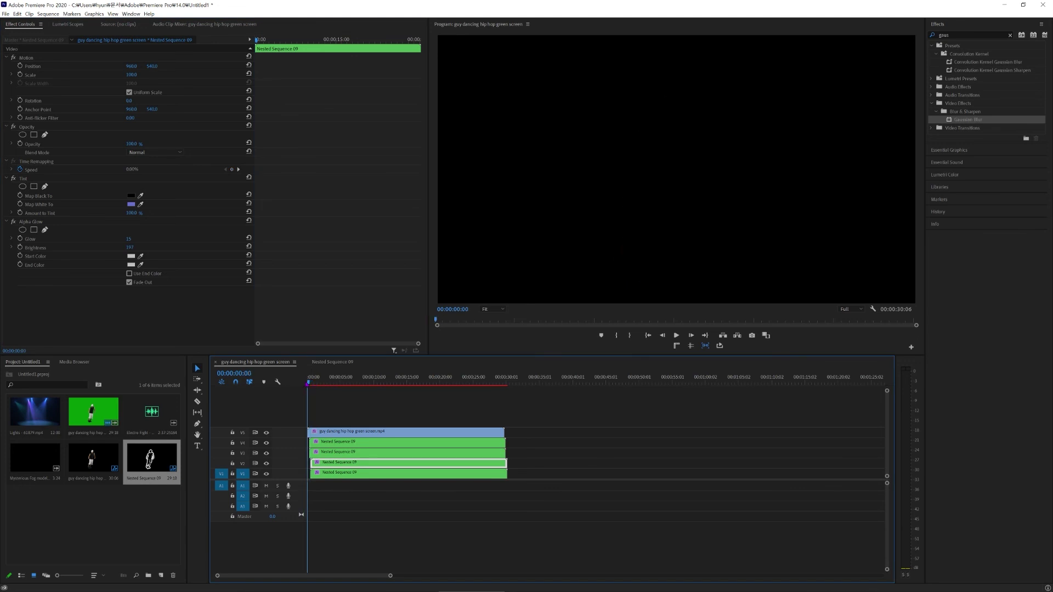
key(space)
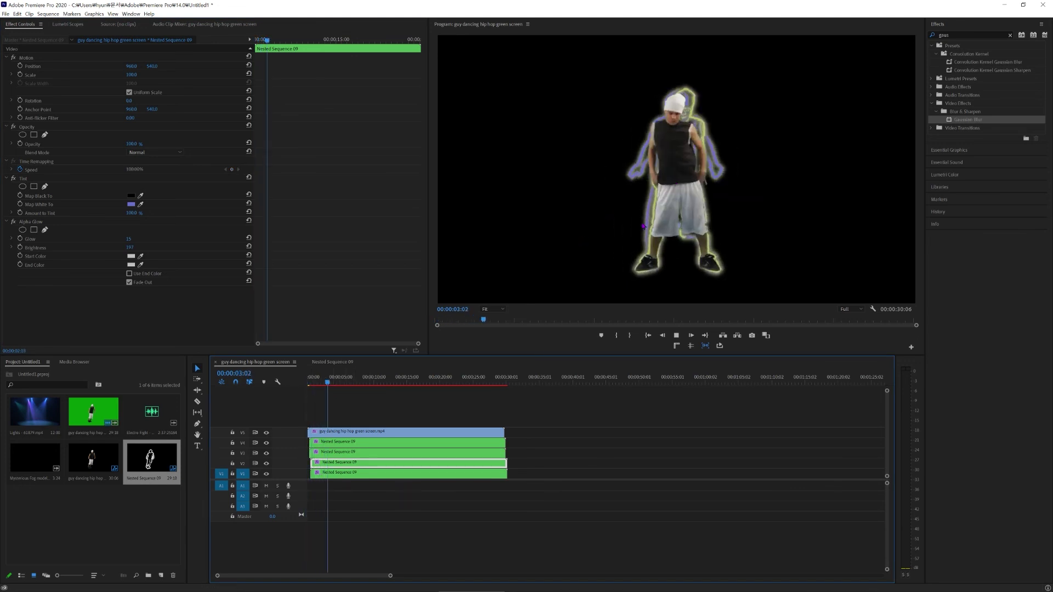
key(space)
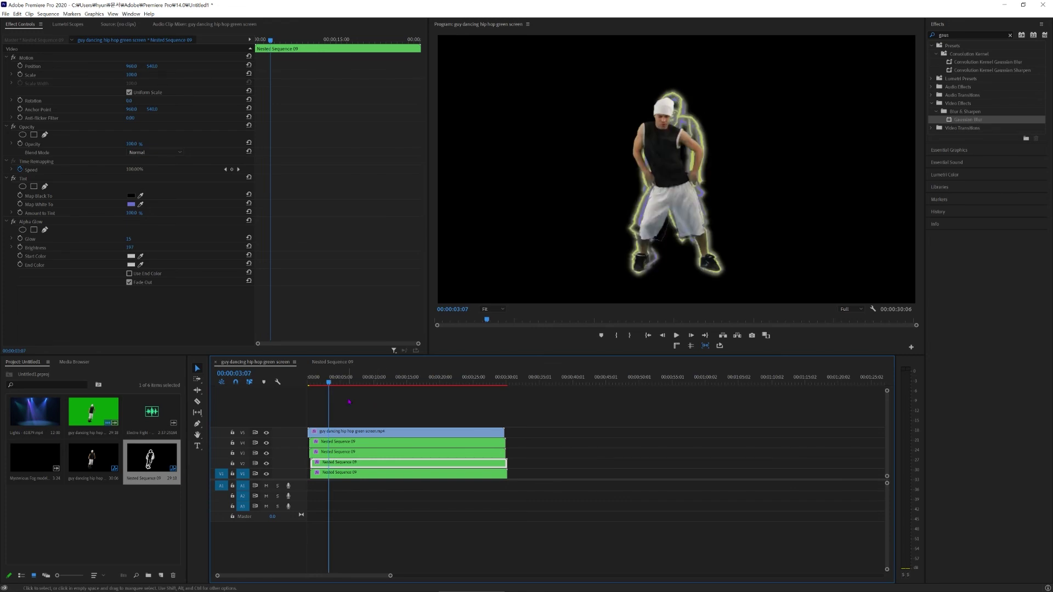
key(Home)
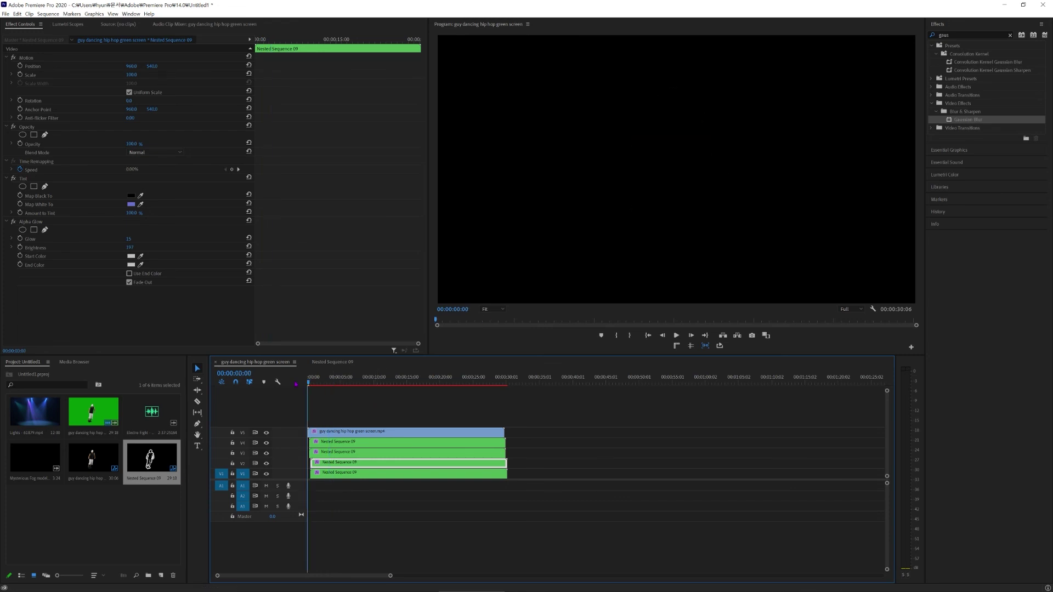
Move all five dancer and outline clips up two video tracks, with the dancer clip starting at 00:00:00:00
drag(352, 412, 440, 486)
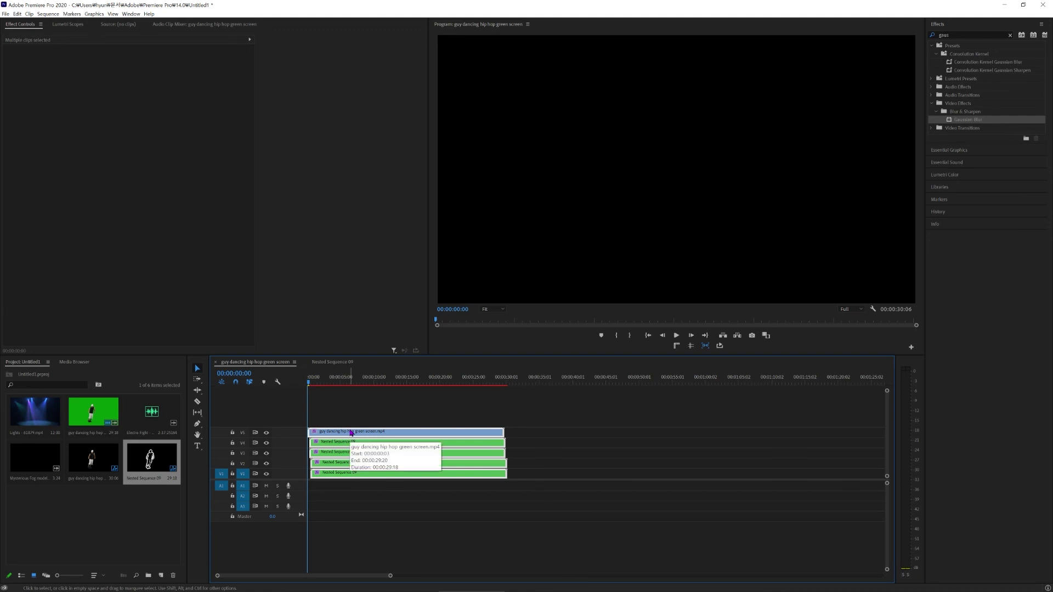
drag(352, 433, 346, 423)
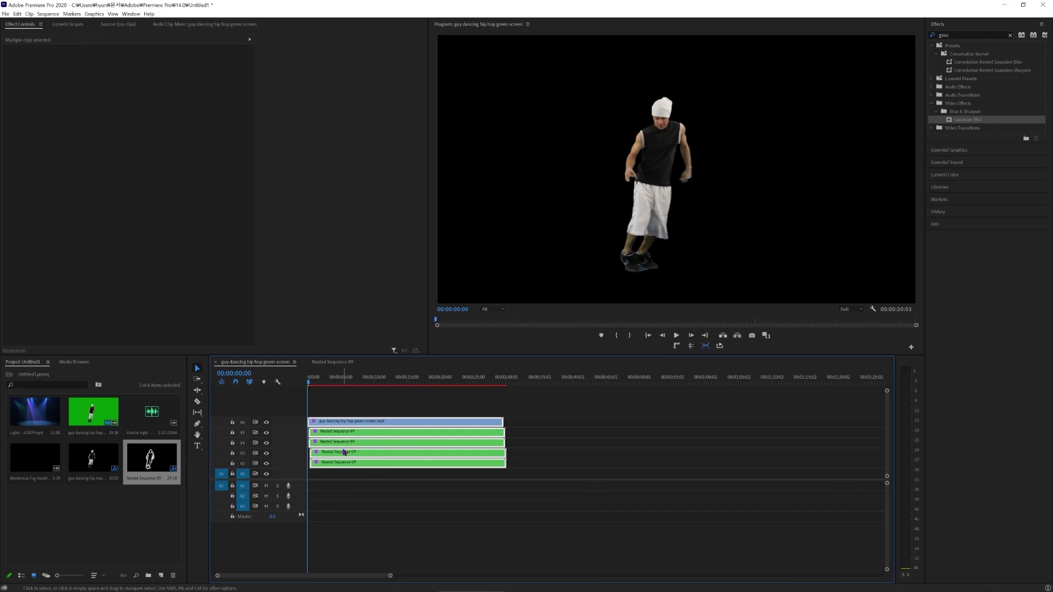
drag(354, 428, 353, 417)
Place the Lights clip on V1 and the Mysterious Fog clip on V2 at the sequence start, and preview the composite
drag(35, 412, 310, 485)
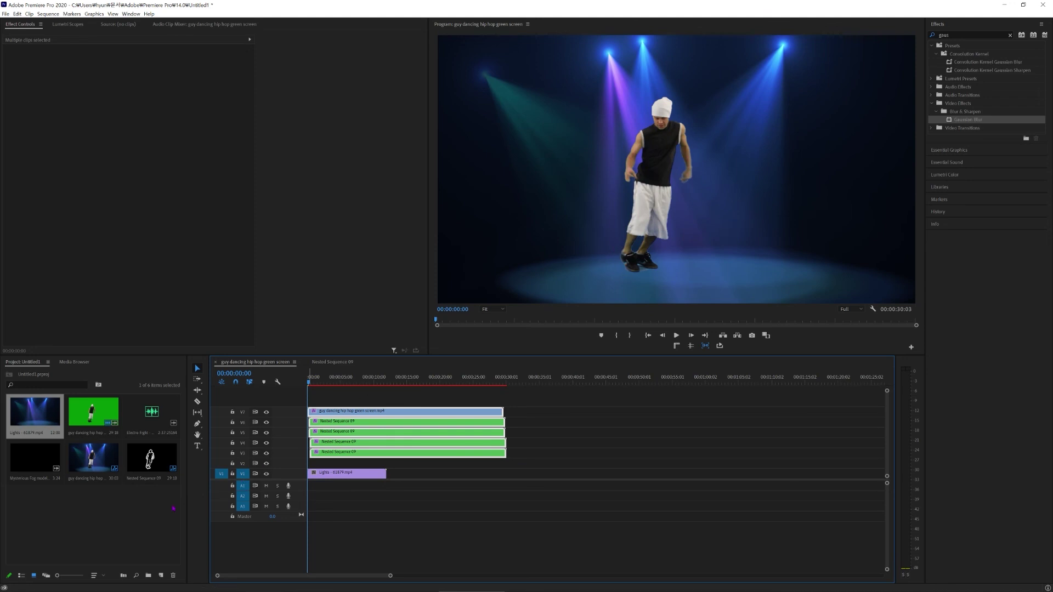
drag(35, 458, 311, 463)
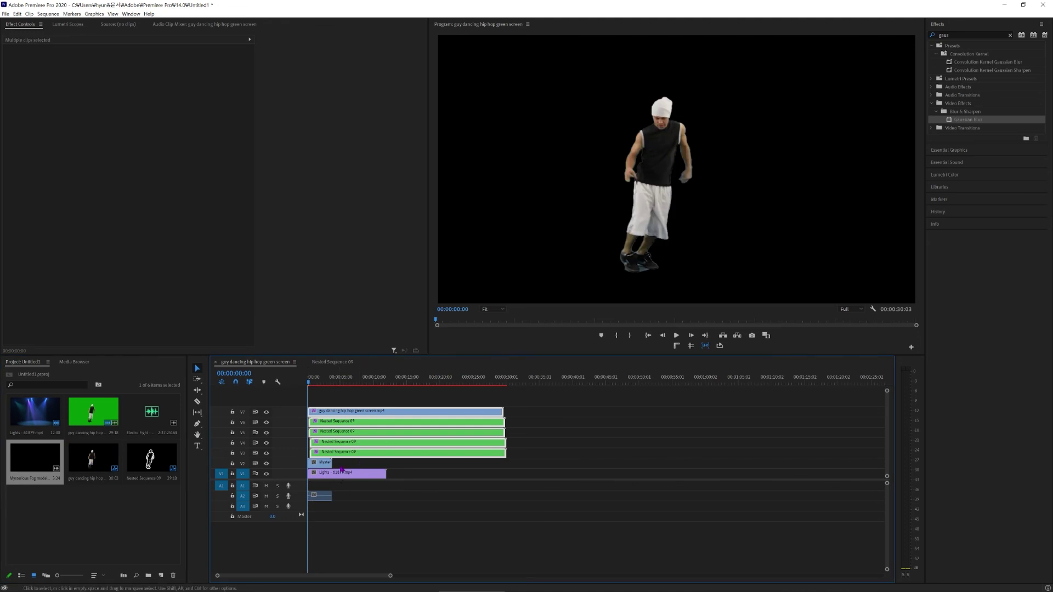
key(space)
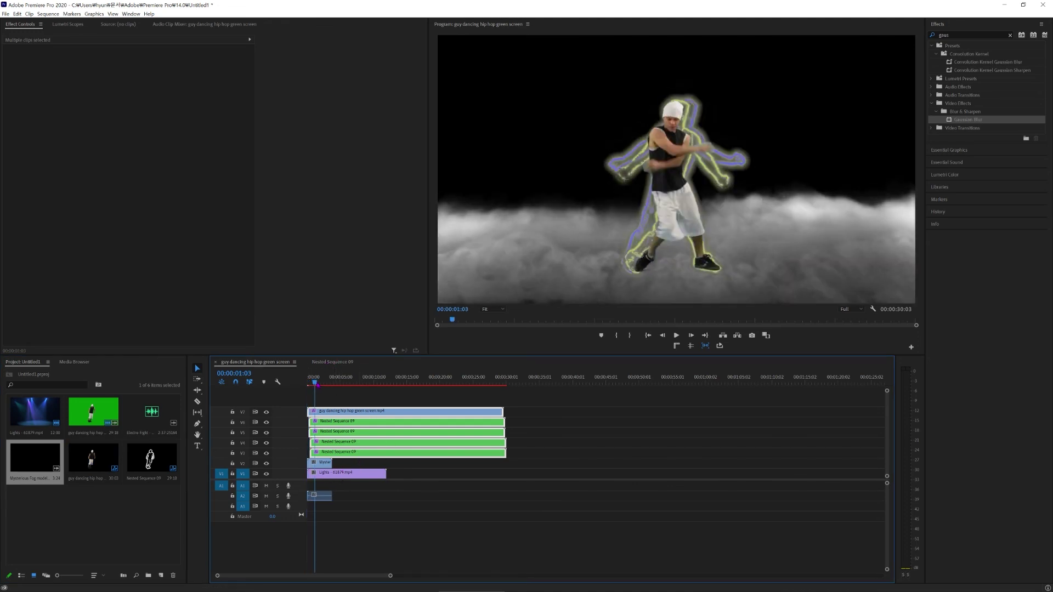
key(space)
Set the Mysterious Fog clip's opacity blend mode to Overlay
click(328, 464)
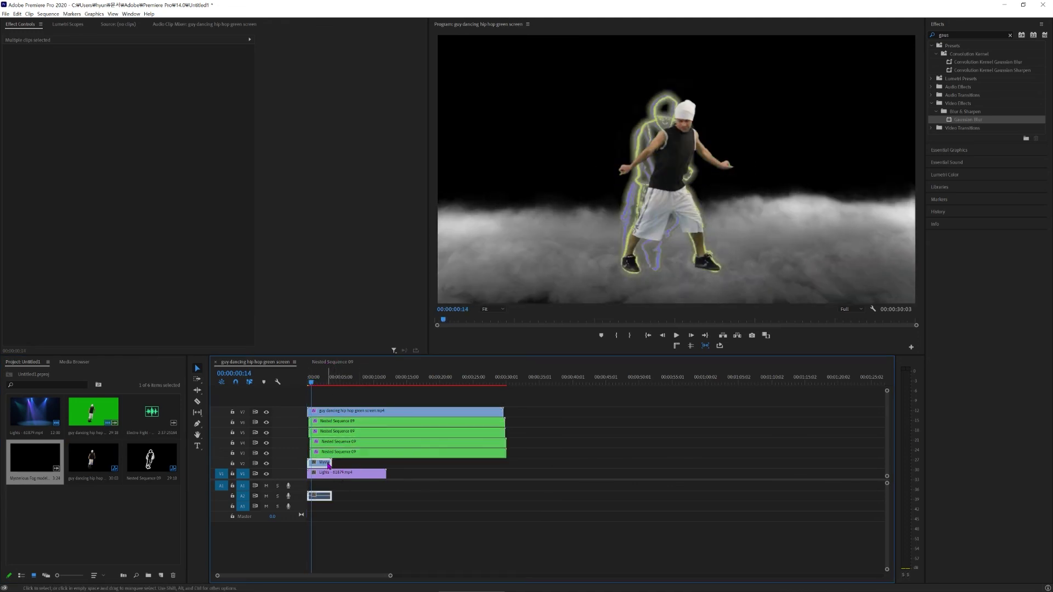
click(149, 152)
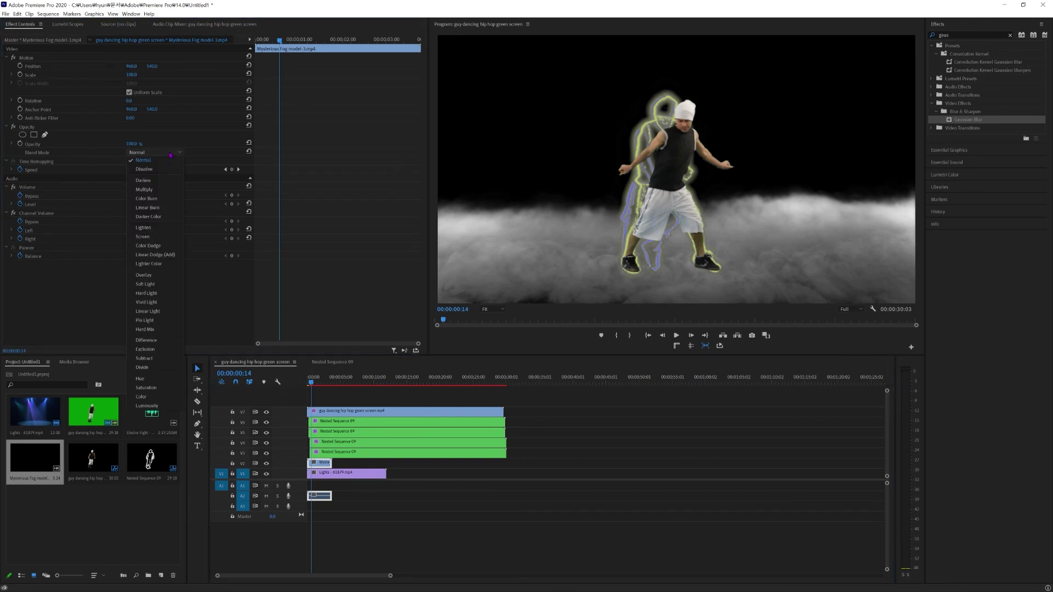
click(173, 275)
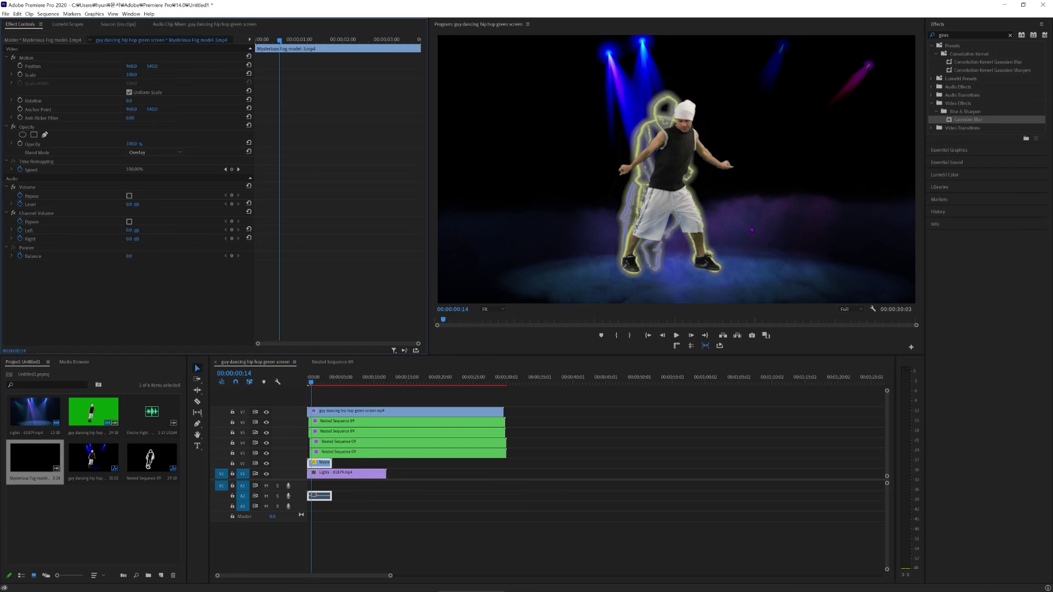